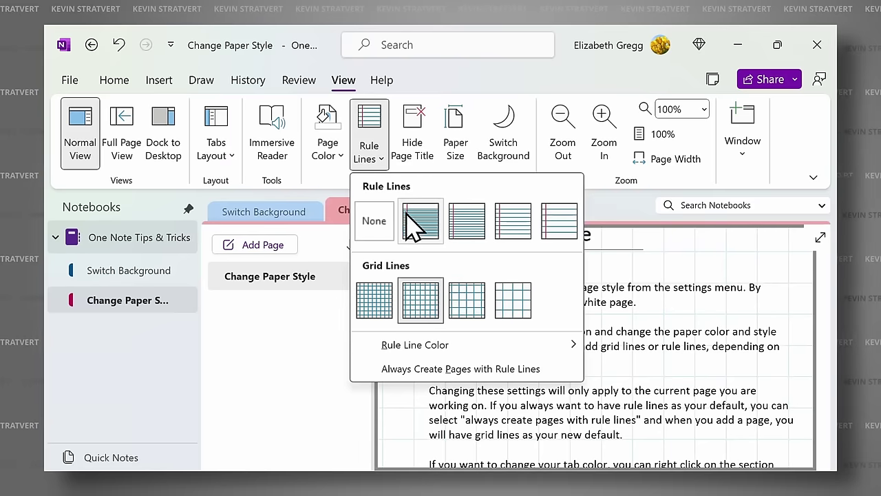
Apply the most closely spaced rule lines to the Change Paper Style page.
{"action": "left_click", "coordinate": [413, 216]}
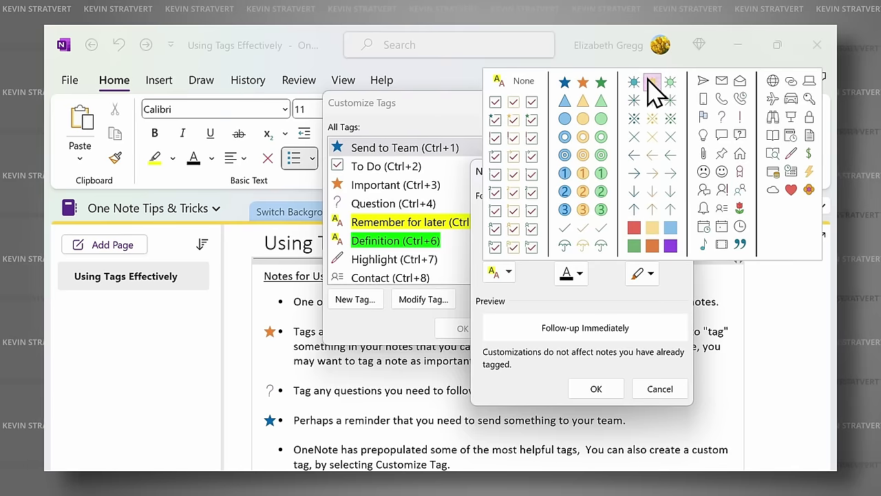
Give the Follow-up Immediately tag the yellow starburst symbol and open its font color choices.
{"action": "left_click", "coordinate": [651, 84]}
{"action": "left_click", "coordinate": [582, 274]}
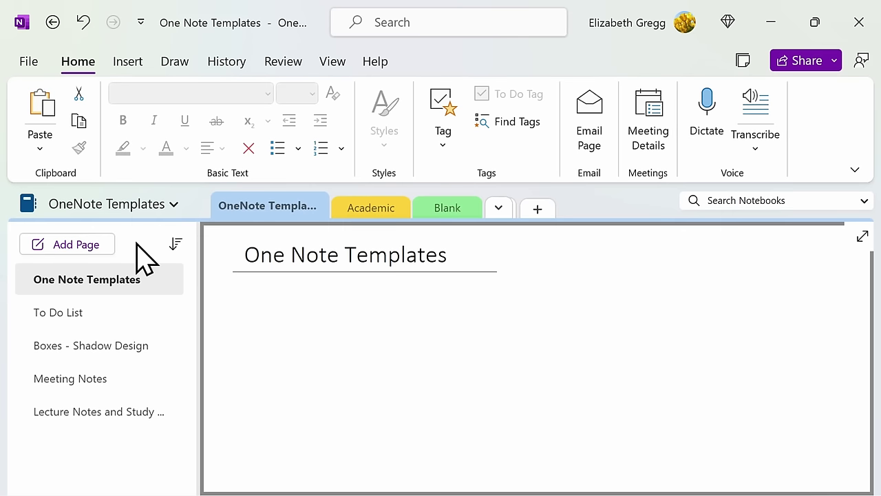
View the To Do List, Boxes - Shadow Design, Meeting Notes, and Lecture Notes and Study Questions pages in turn.
{"action": "left_click", "coordinate": [133, 310]}
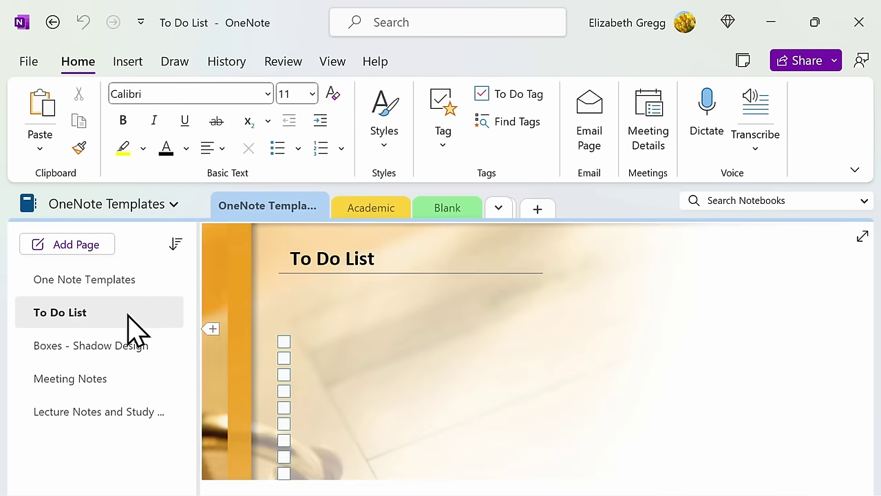
{"action": "left_click", "coordinate": [136, 349]}
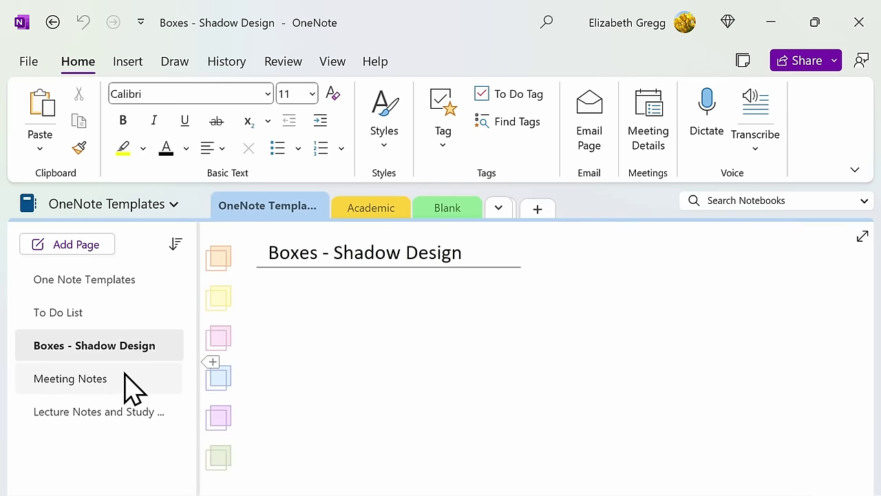
{"action": "left_click", "coordinate": [125, 377]}
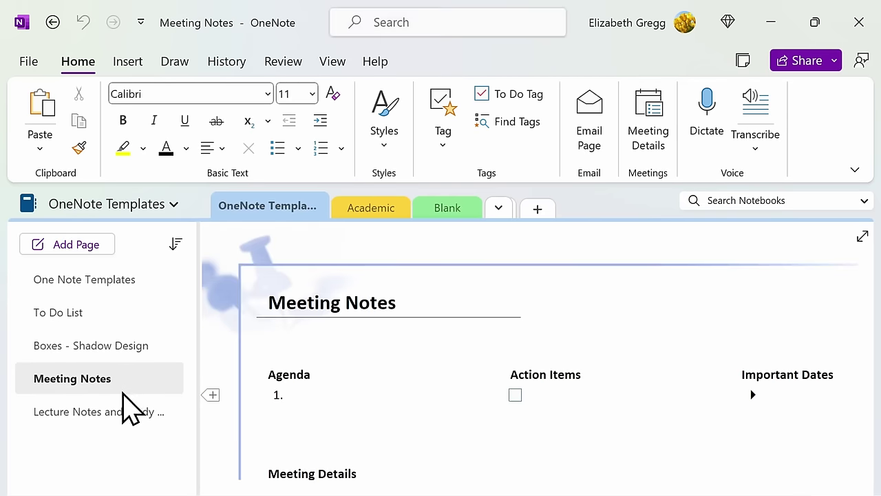
{"action": "left_click", "coordinate": [124, 409]}
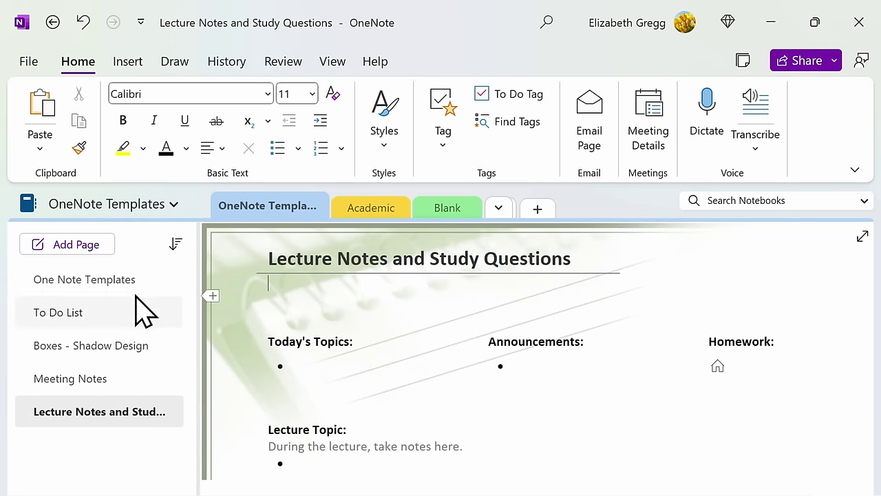
Open the page templates that can be inserted into the notebook.
{"action": "left_click", "coordinate": [134, 66]}
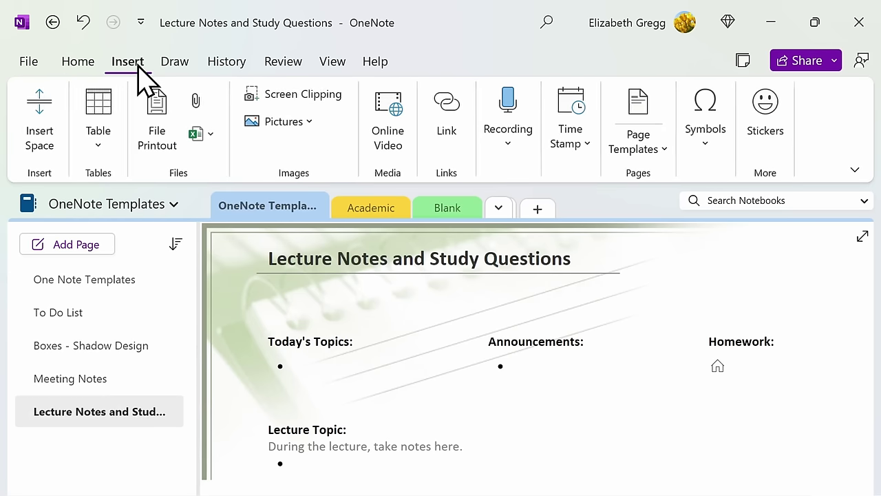
{"action": "left_click", "coordinate": [637, 104]}
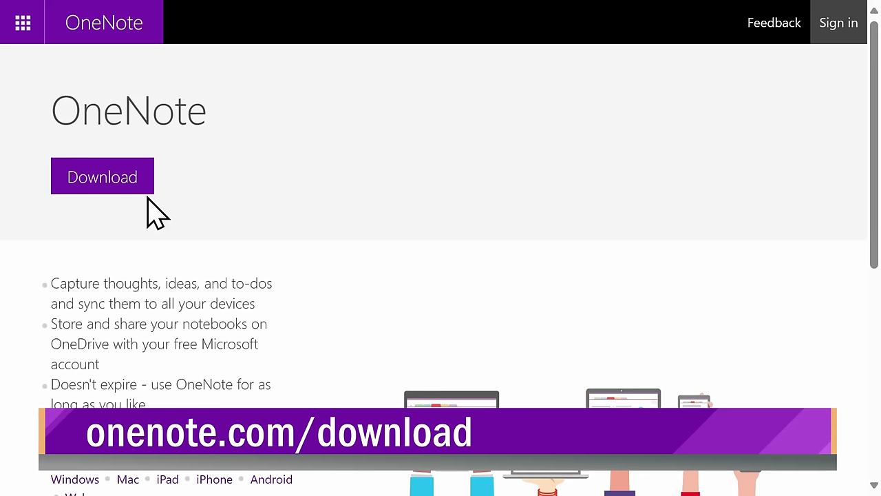
Look over the OneNote download web page and the platforms it offers.
{"action": "scroll", "coordinate": [147, 198], "scroll_direction": "down", "scroll_amount": 2}
{"action": "scroll", "coordinate": [148, 198], "scroll_direction": "down", "scroll_amount": 1}
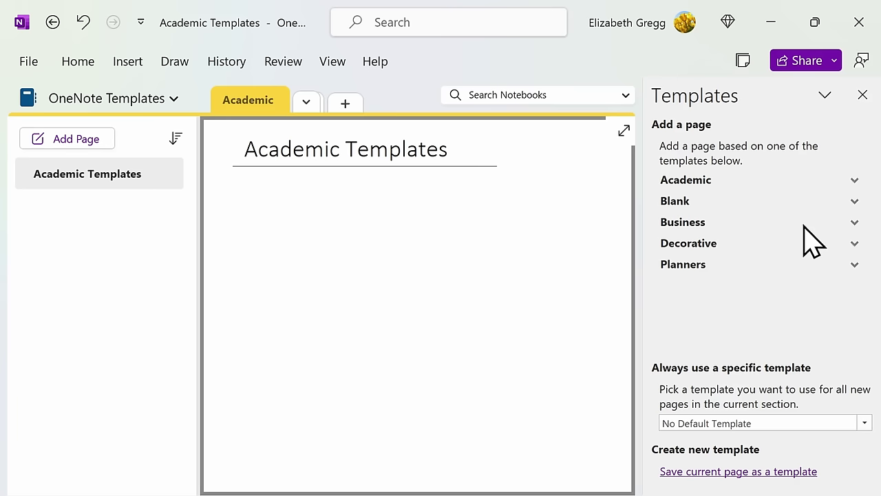
Add pages from the academic templates Simple Lecture Notes, Detailed Lecture Notes, and Lecture Notes and Study Questions, and look through the last one.
{"action": "left_click", "coordinate": [855, 180]}
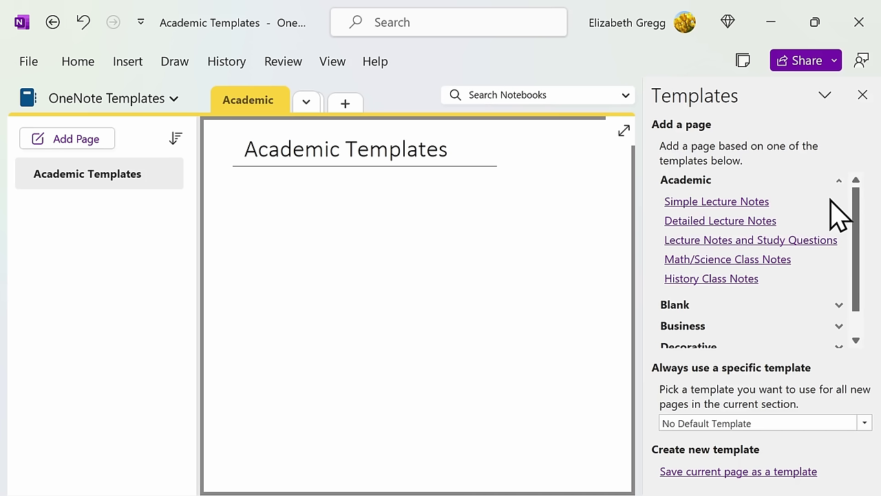
{"action": "left_click", "coordinate": [744, 203]}
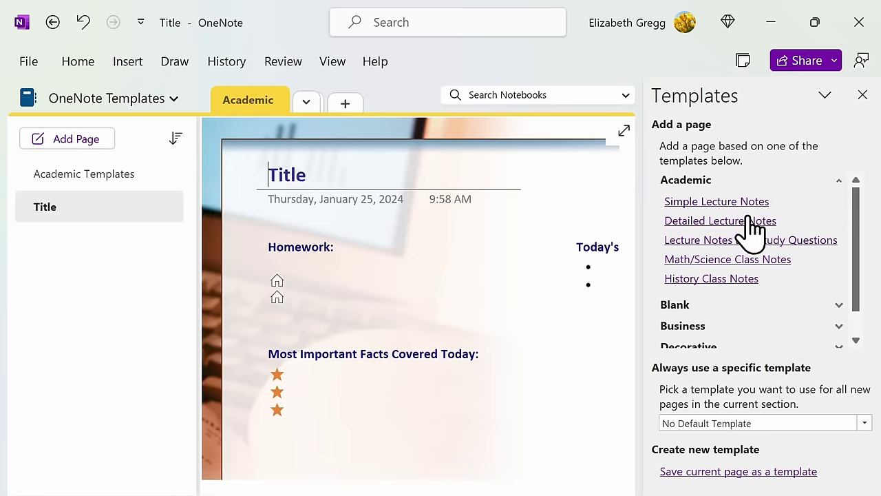
{"action": "left_click", "coordinate": [748, 220]}
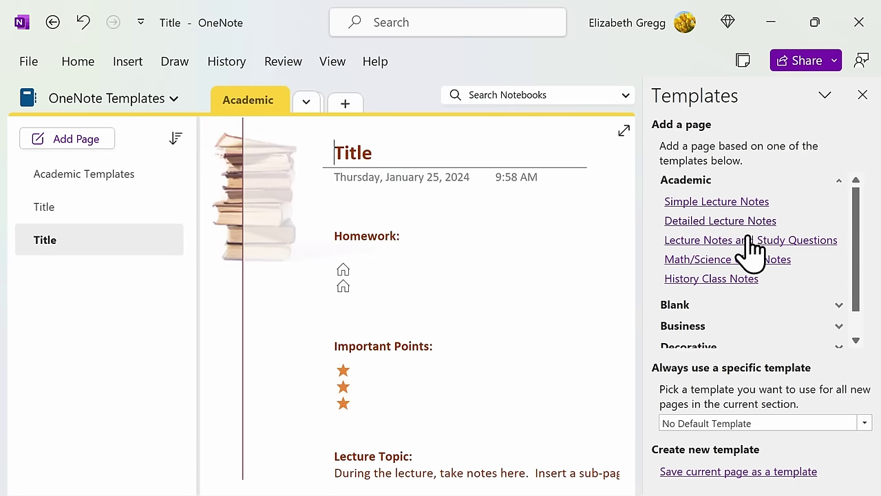
{"action": "left_click", "coordinate": [751, 241]}
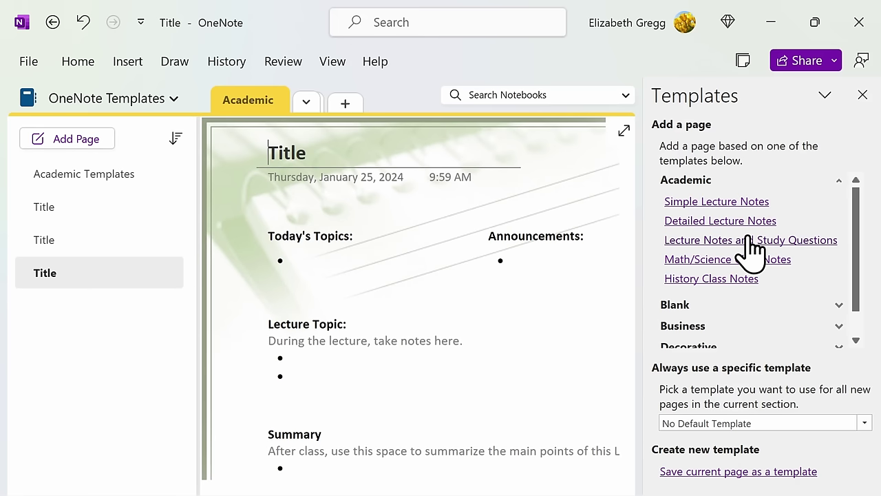
{"action": "scroll", "coordinate": [521, 305], "scroll_direction": "down", "scroll_amount": 2}
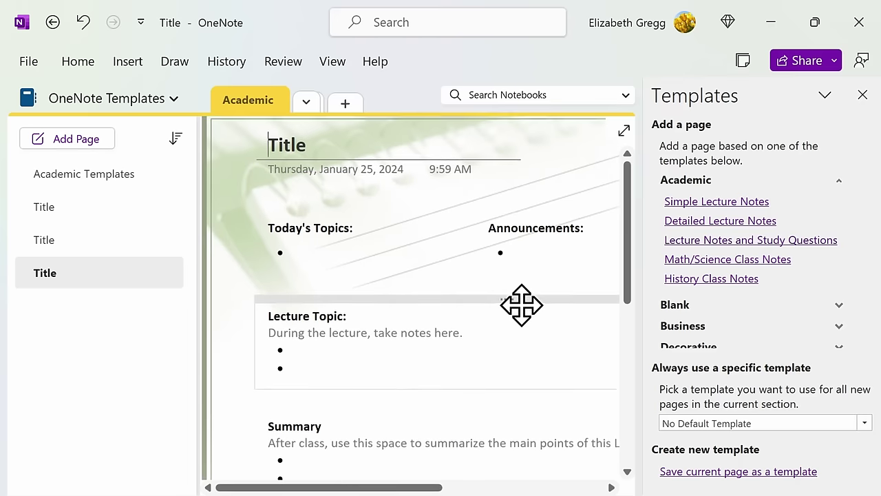
{"action": "scroll", "coordinate": [521, 305], "scroll_direction": "down", "scroll_amount": 2}
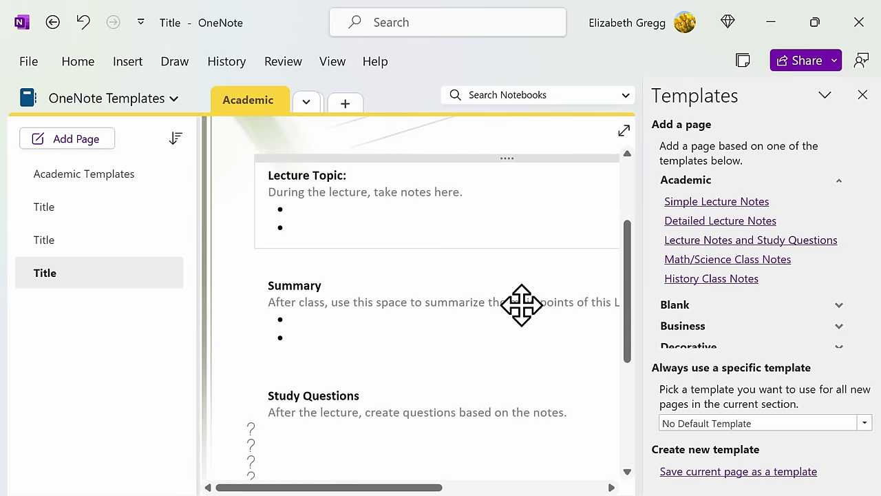
{"action": "scroll", "coordinate": [521, 305], "scroll_direction": "down", "scroll_amount": 2}
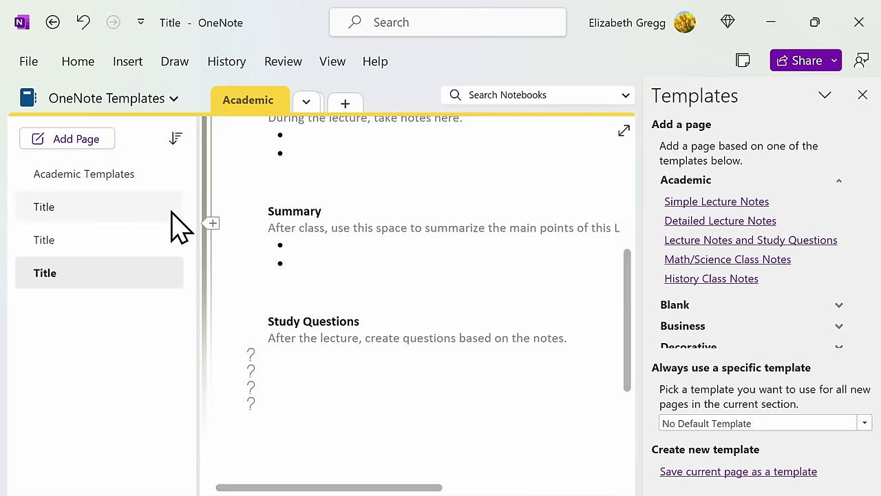
Add an untitled blank page, followed by another page based on the Lecture Notes and Study Questions template.
{"action": "left_click", "coordinate": [95, 145]}
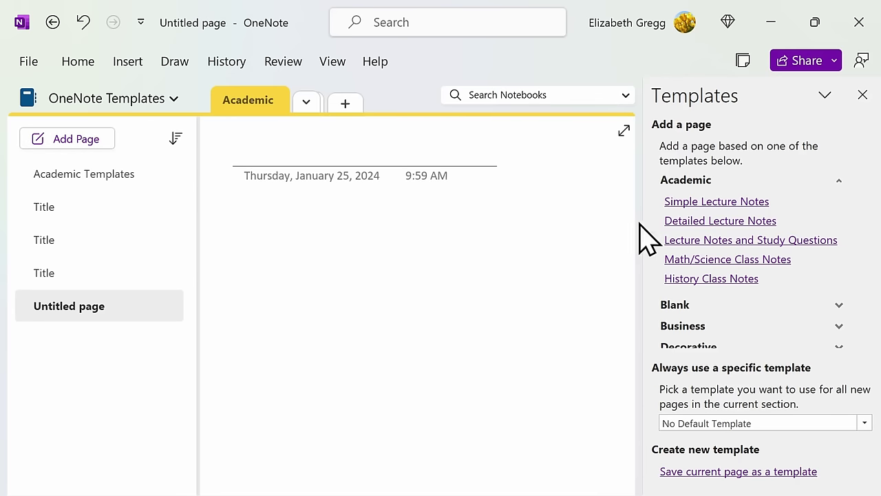
{"action": "left_click", "coordinate": [682, 240]}
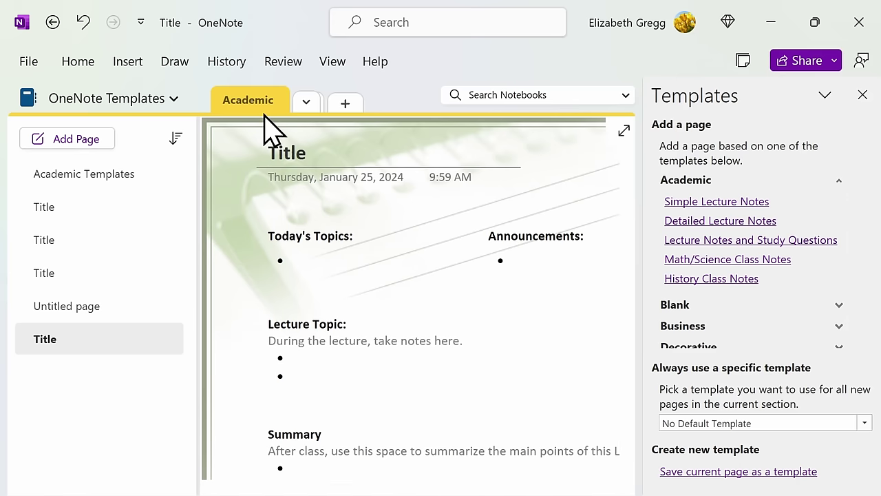
Make Lecture Notes and Study Questions the default template for the Academic section and add a new page with it.
{"action": "left_click", "coordinate": [788, 423]}
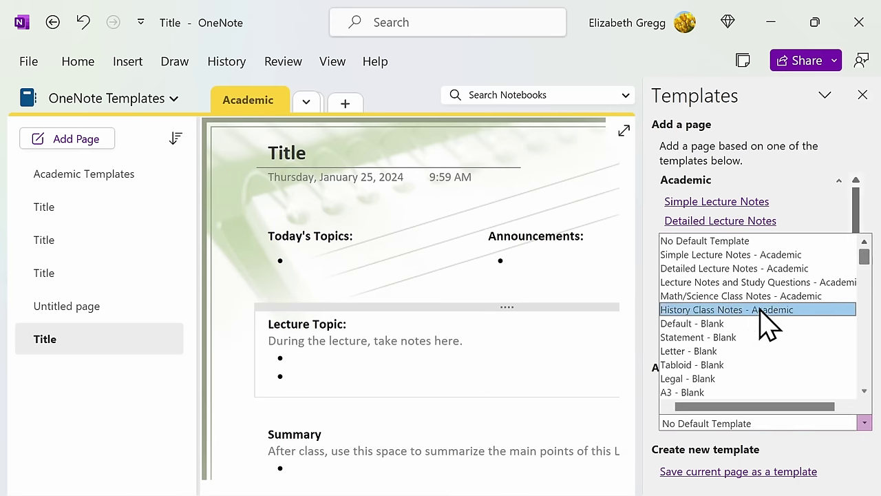
{"action": "left_click", "coordinate": [757, 282]}
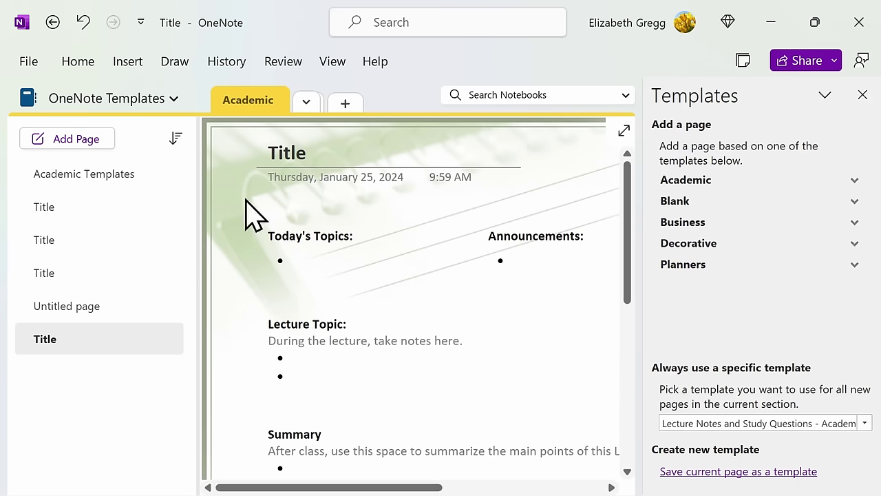
{"action": "left_click", "coordinate": [96, 145]}
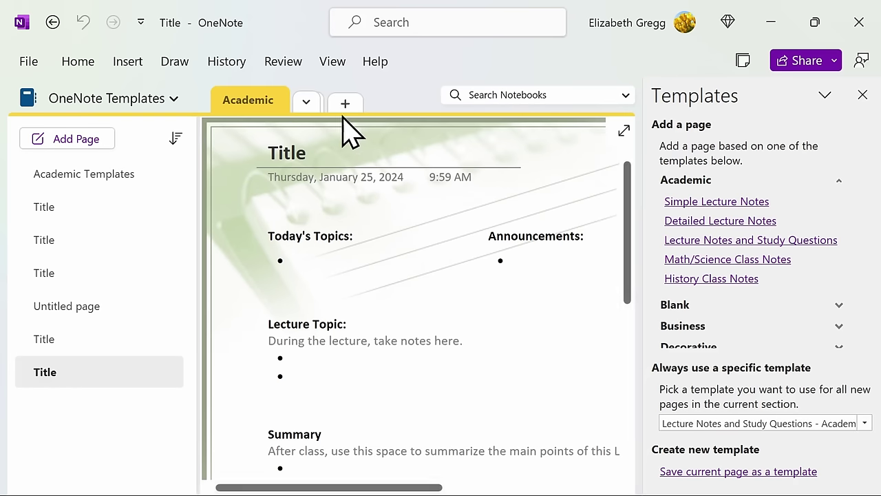
In the Blank section, add one page from the Tabloid template and one from the Index Card template.
{"action": "left_click", "coordinate": [307, 103]}
{"action": "left_click", "coordinate": [357, 190]}
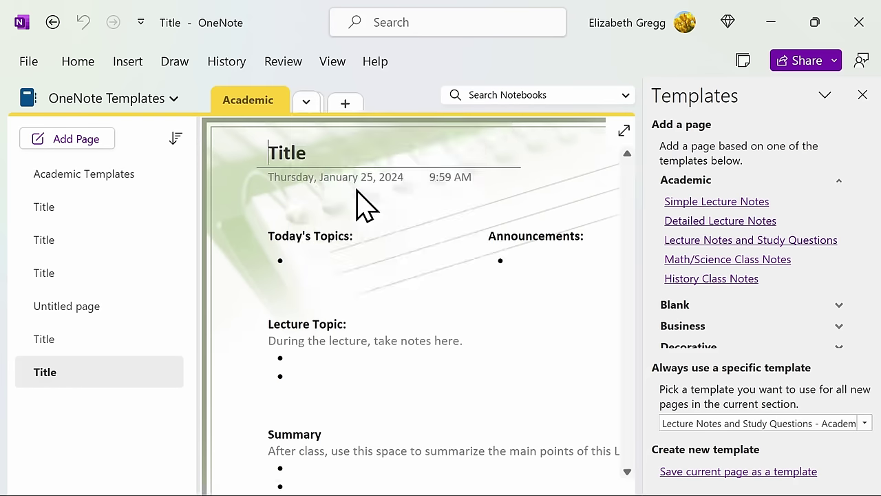
{"action": "left_click", "coordinate": [675, 201]}
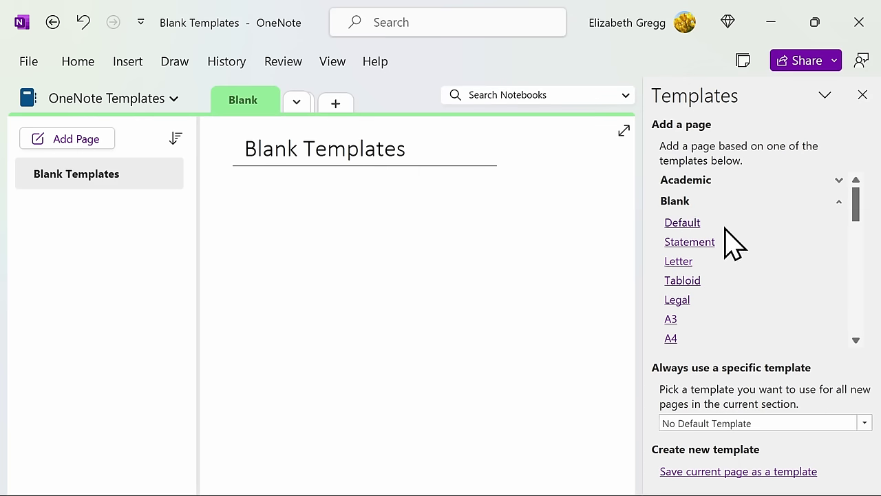
{"action": "scroll", "coordinate": [730, 241], "scroll_direction": "down", "scroll_amount": 2}
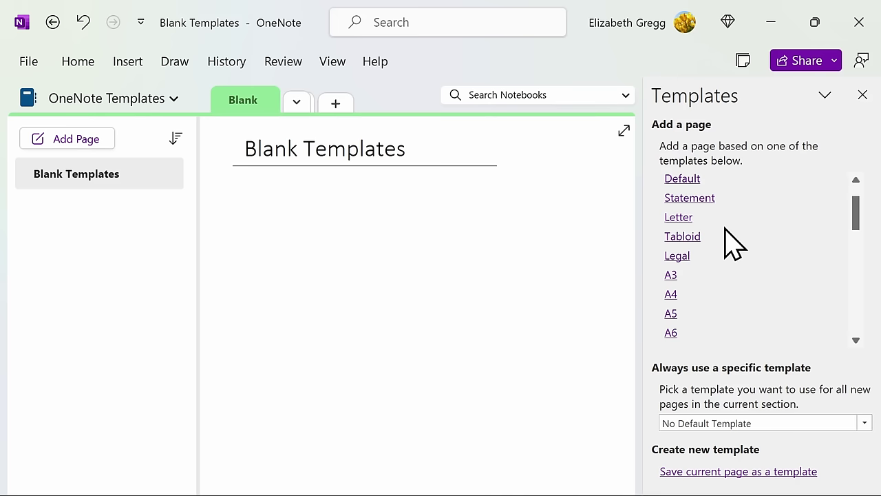
{"action": "left_click", "coordinate": [685, 236]}
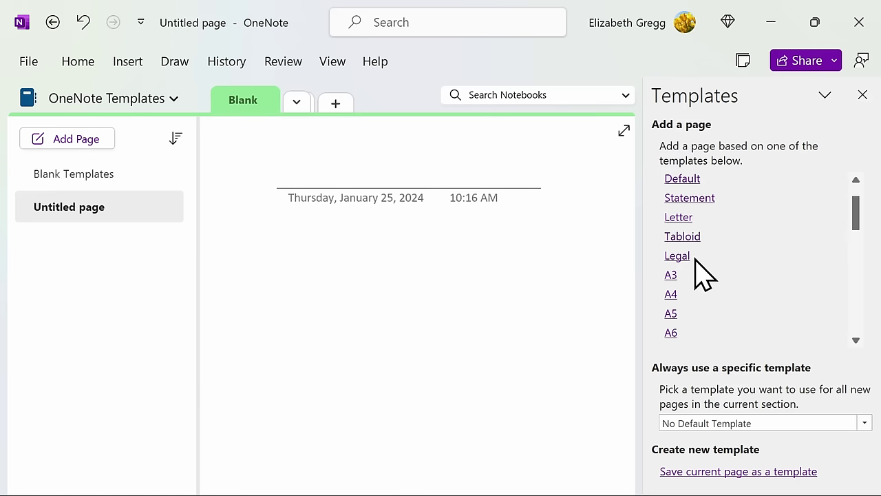
{"action": "scroll", "coordinate": [701, 270], "scroll_direction": "down", "scroll_amount": 4}
{"action": "left_click", "coordinate": [698, 256]}
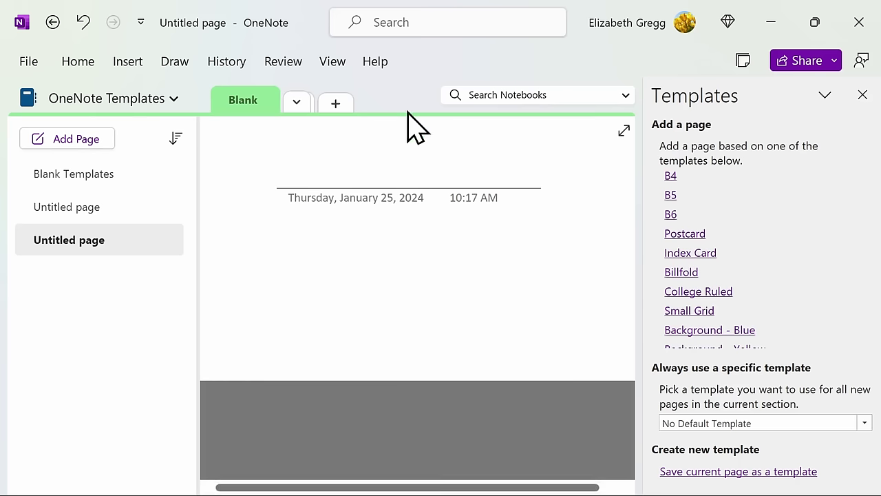
Review the paper size and print margin settings of the index card page.
{"action": "left_click", "coordinate": [338, 67]}
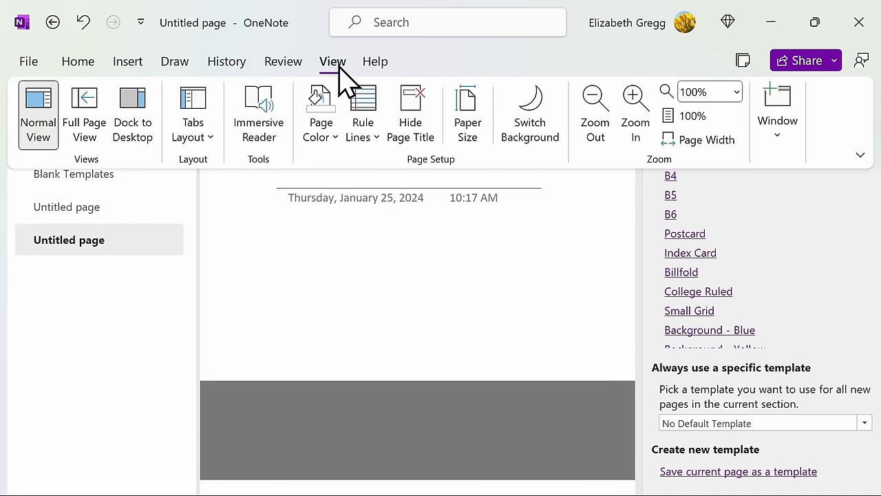
{"action": "left_click", "coordinate": [466, 110]}
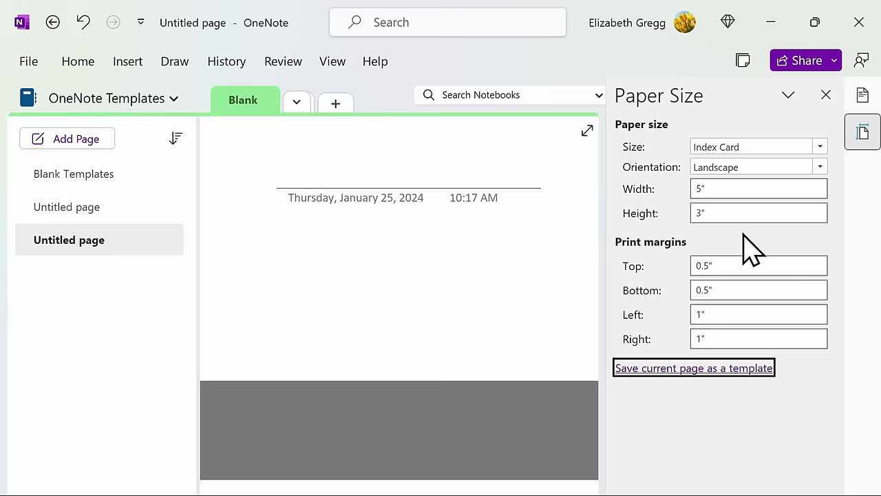
{"action": "left_click", "coordinate": [745, 370]}
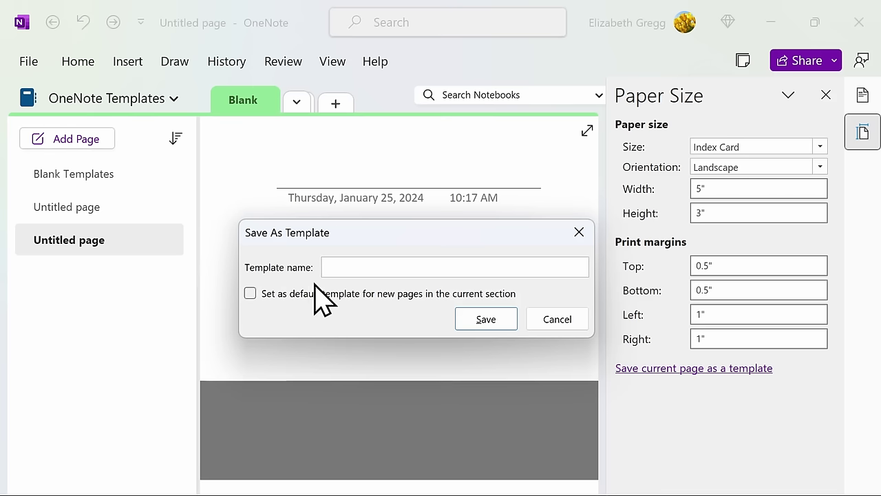
{"action": "left_click", "coordinate": [251, 293]}
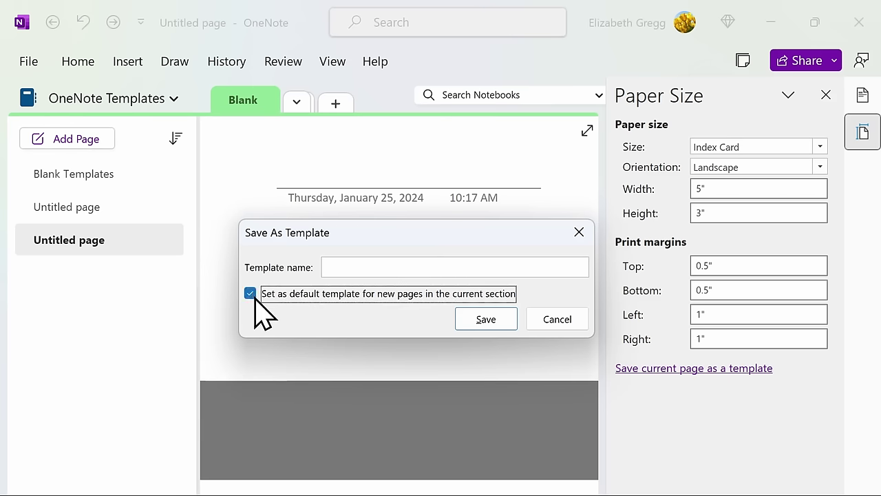
{"action": "left_click", "coordinate": [552, 318]}
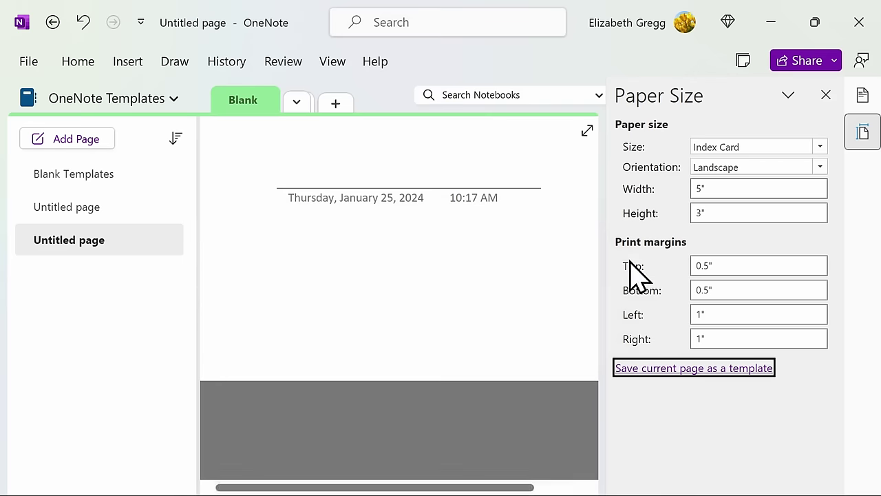
{"action": "left_click", "coordinate": [826, 95]}
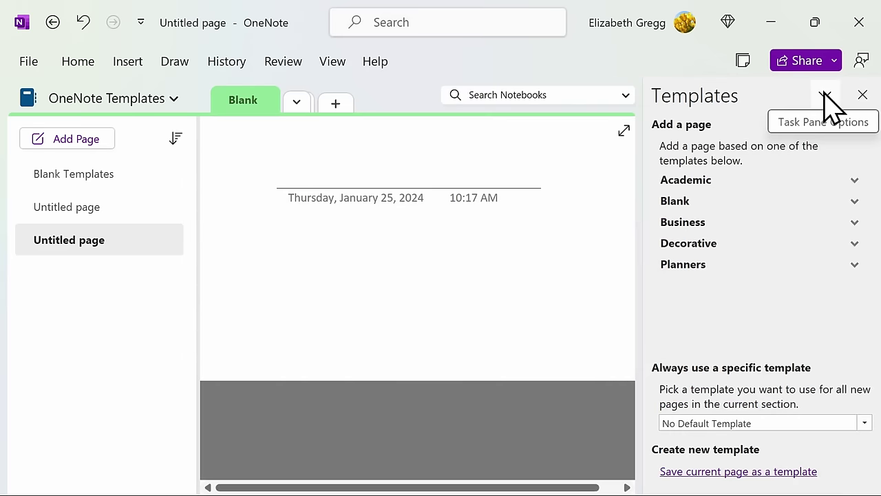
Add a page based on the Small Grid template from the blank templates.
{"action": "left_click", "coordinate": [799, 198]}
{"action": "scroll", "coordinate": [774, 259], "scroll_direction": "down", "scroll_amount": 3}
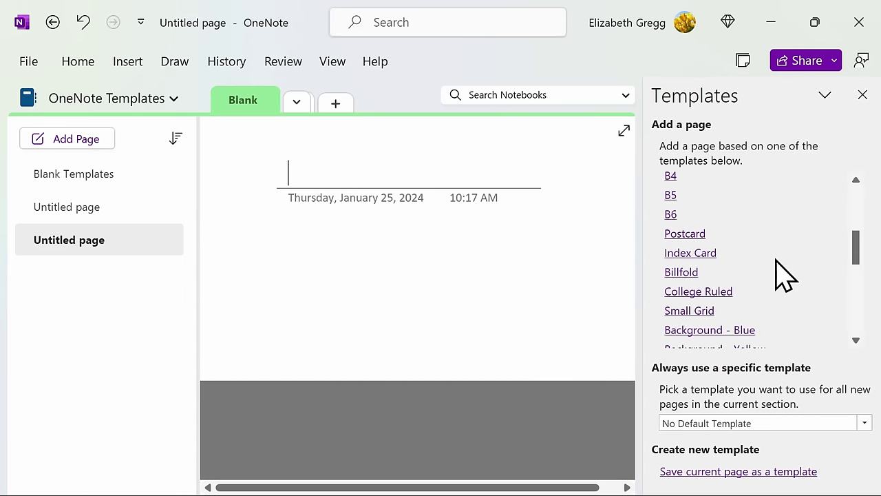
{"action": "scroll", "coordinate": [785, 276], "scroll_direction": "down", "scroll_amount": 1}
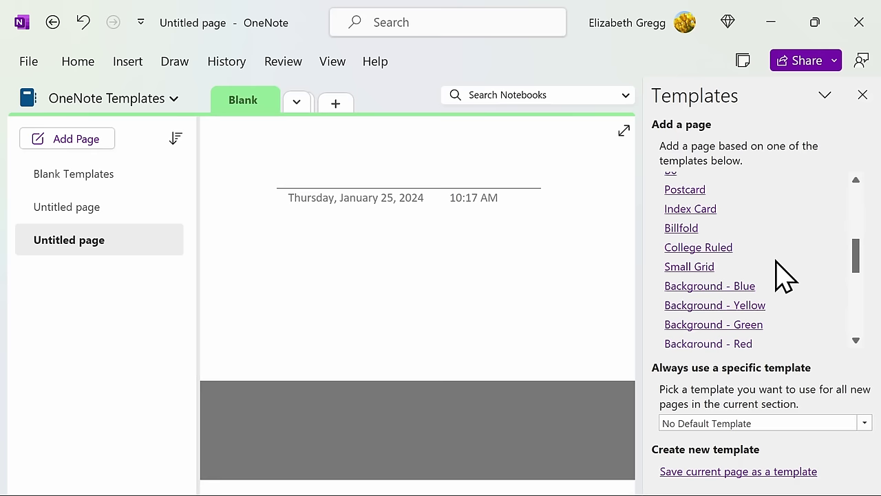
{"action": "left_click", "coordinate": [700, 267]}
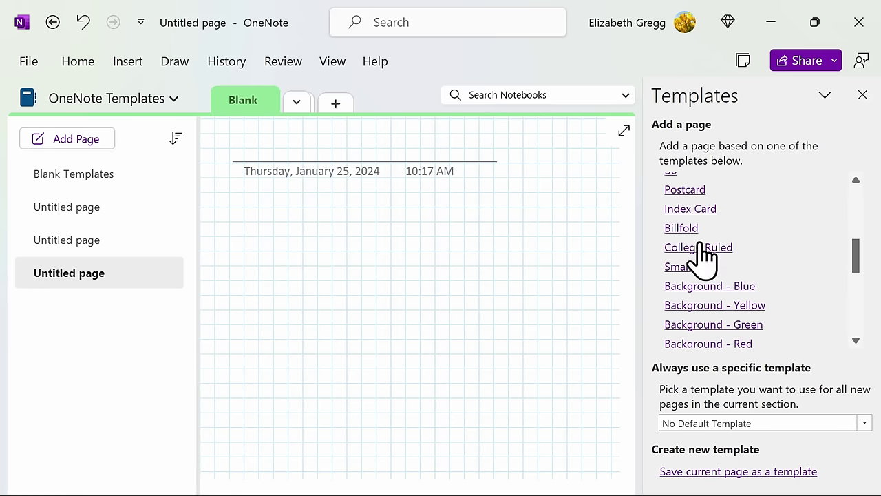
Add one page from the College Ruled template and one from the Background - Yellow template.
{"action": "left_click", "coordinate": [701, 250]}
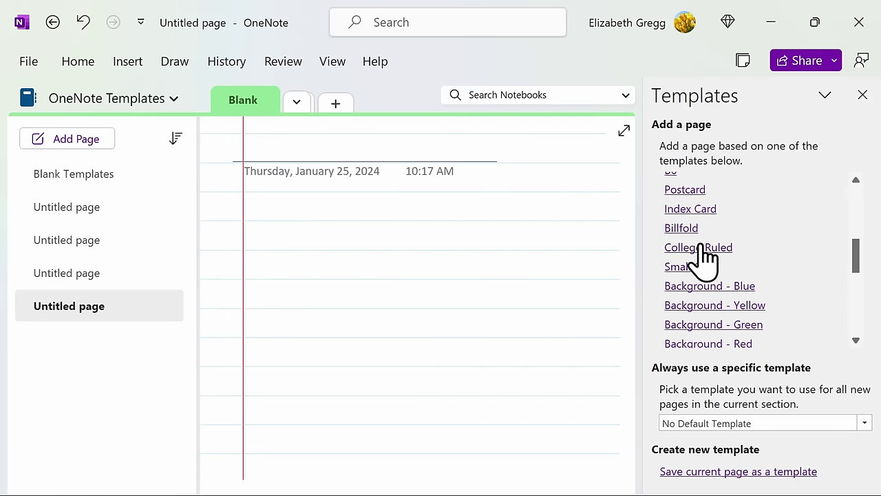
{"action": "left_click", "coordinate": [712, 308]}
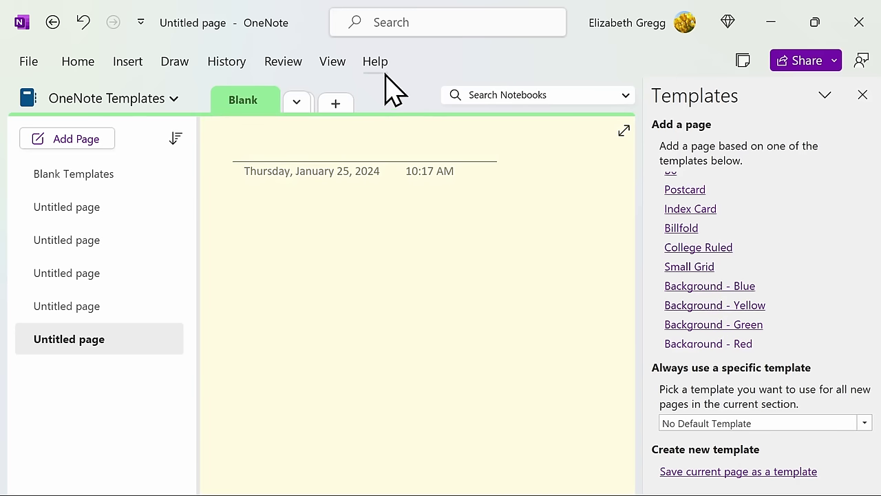
Review the page color choices and the rule line and grid line options for the yellow page.
{"action": "left_click", "coordinate": [343, 67]}
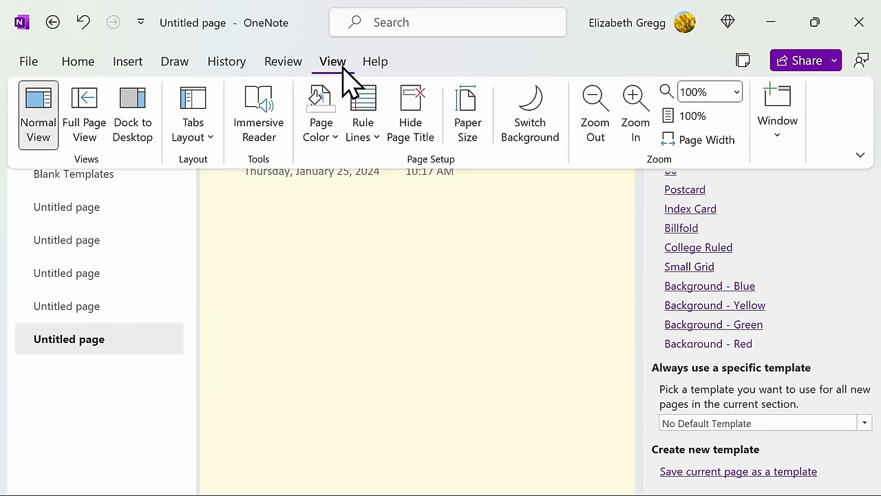
{"action": "left_click", "coordinate": [331, 137]}
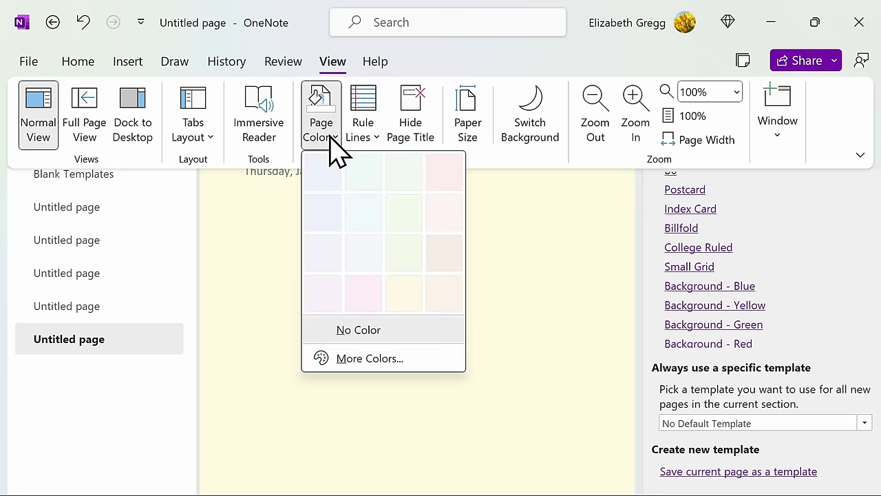
{"action": "left_click", "coordinate": [378, 141]}
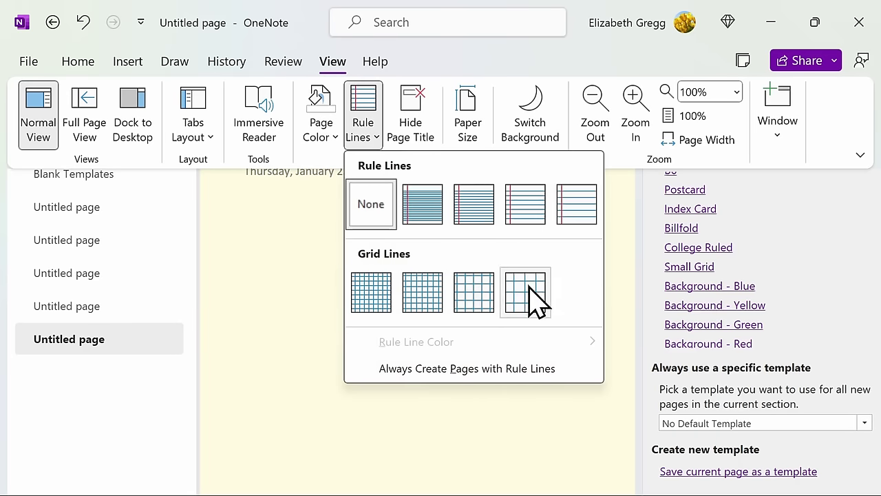
{"action": "left_click", "coordinate": [320, 290]}
In the Business section, add a page based on the Simple Meeting Notes 1 template.
{"action": "left_click", "coordinate": [297, 103]}
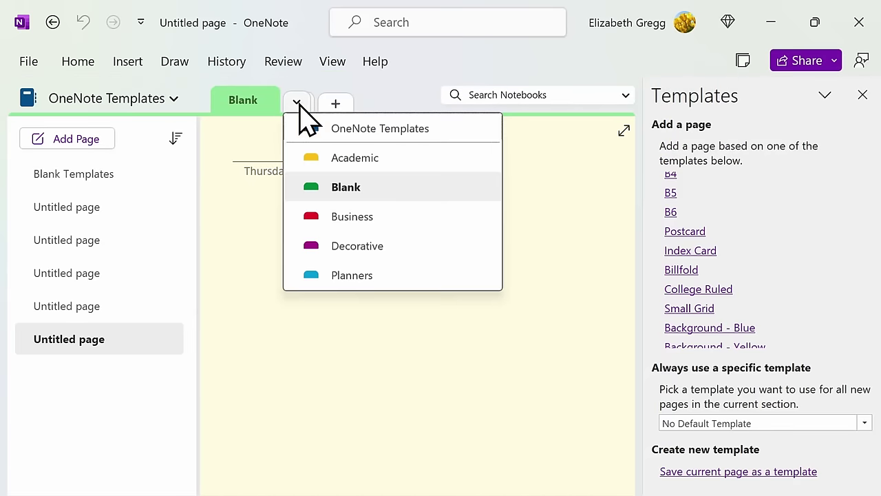
{"action": "left_click", "coordinate": [365, 219]}
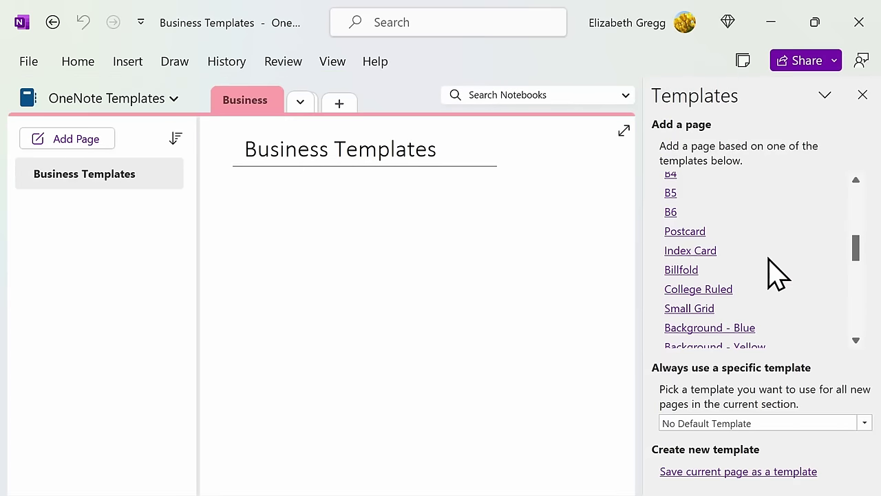
{"action": "scroll", "coordinate": [770, 272], "scroll_direction": "down", "scroll_amount": 5}
{"action": "scroll", "coordinate": [769, 261], "scroll_direction": "down", "scroll_amount": 3}
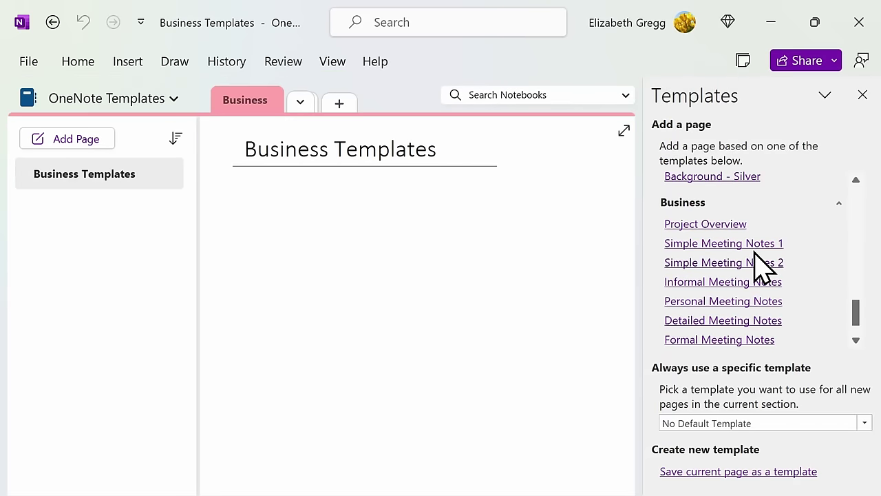
{"action": "left_click", "coordinate": [753, 248]}
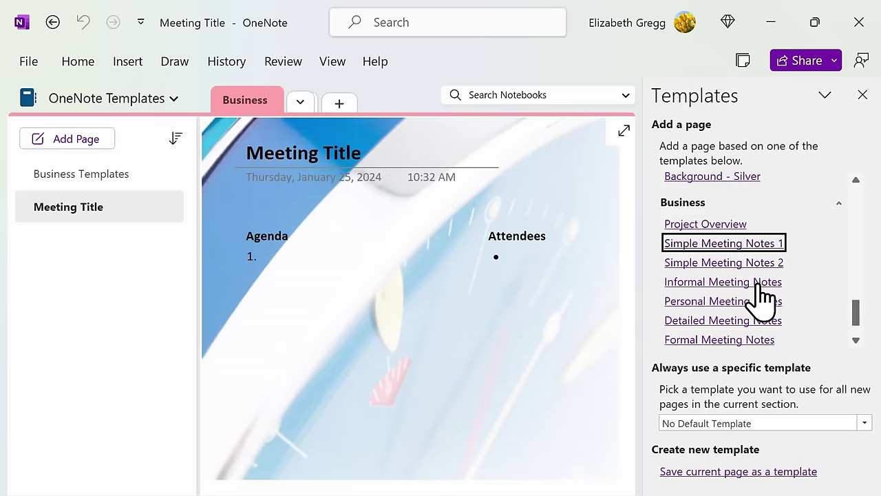
Add one page from the Informal Meeting Notes template and one from the Detailed Meeting Notes template.
{"action": "left_click", "coordinate": [761, 285]}
{"action": "scroll", "coordinate": [763, 288], "scroll_direction": "down", "scroll_amount": 1}
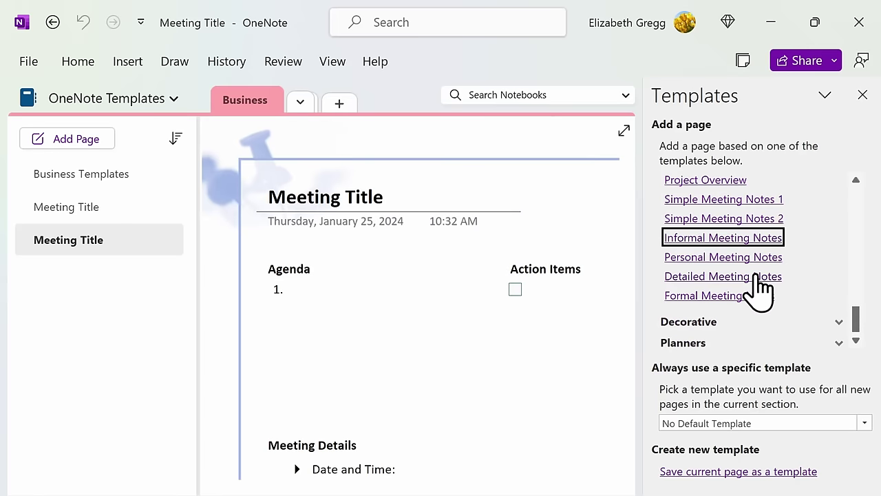
{"action": "left_click", "coordinate": [756, 277]}
Replace the Attendees heading on the detailed meeting notes page with "Groups Represented:".
{"action": "scroll", "coordinate": [421, 248], "scroll_direction": "down", "scroll_amount": 1}
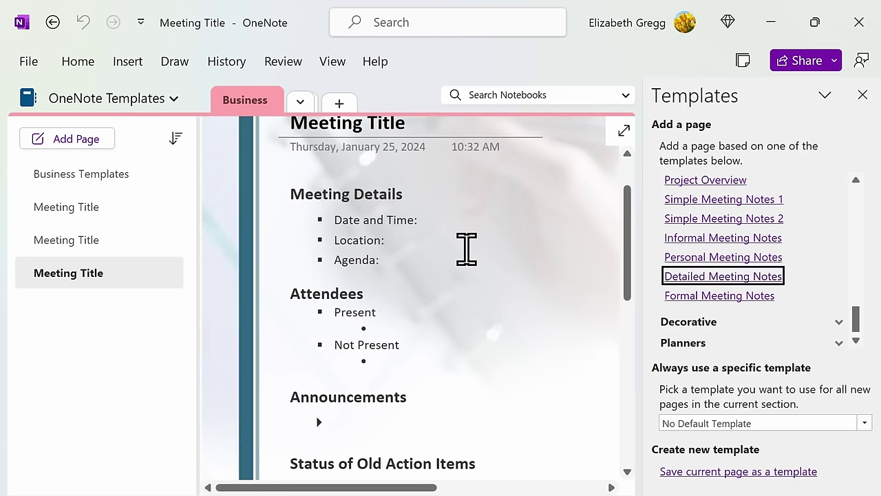
{"action": "left_click", "coordinate": [367, 294]}
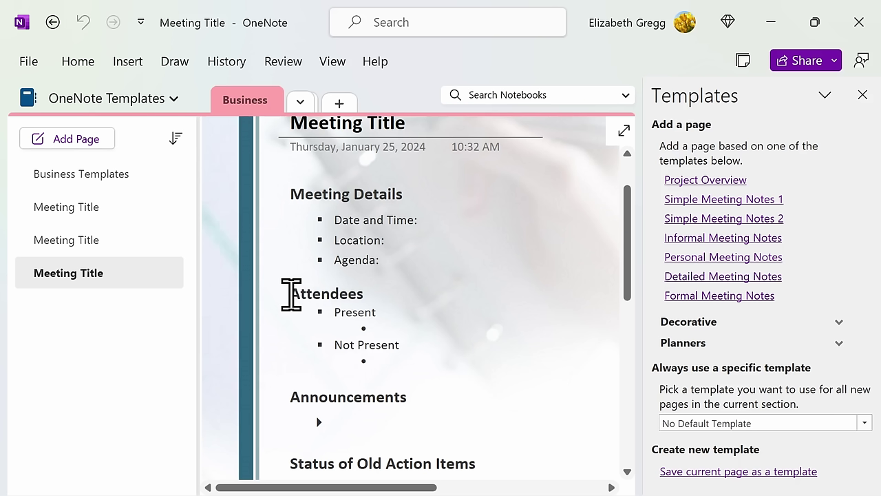
{"action": "key", "text": "ctrl+BackSpace"}
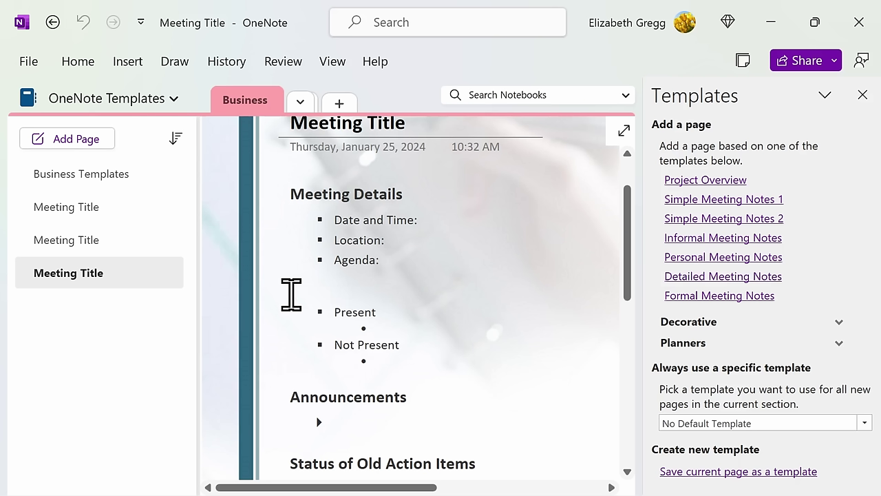
{"action": "type", "text": "Groups Represented:"}
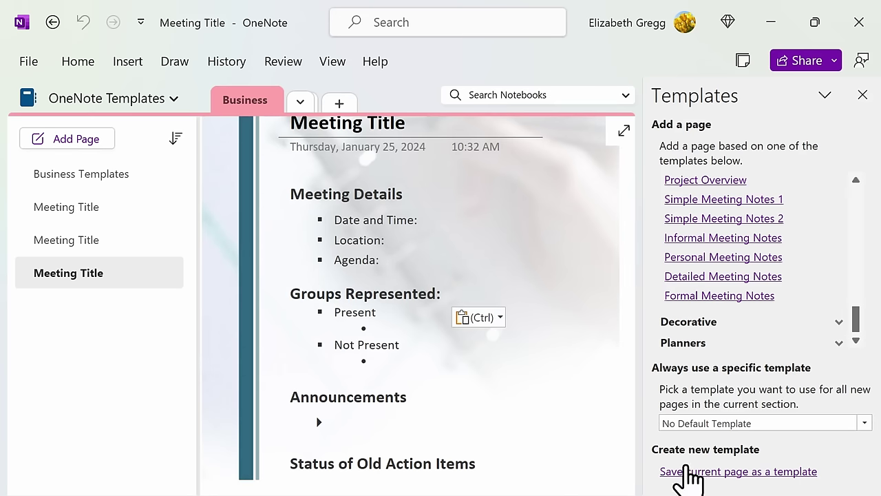
Check the options for saving the current meeting page as a template, and leave without saving one.
{"action": "left_click", "coordinate": [689, 474]}
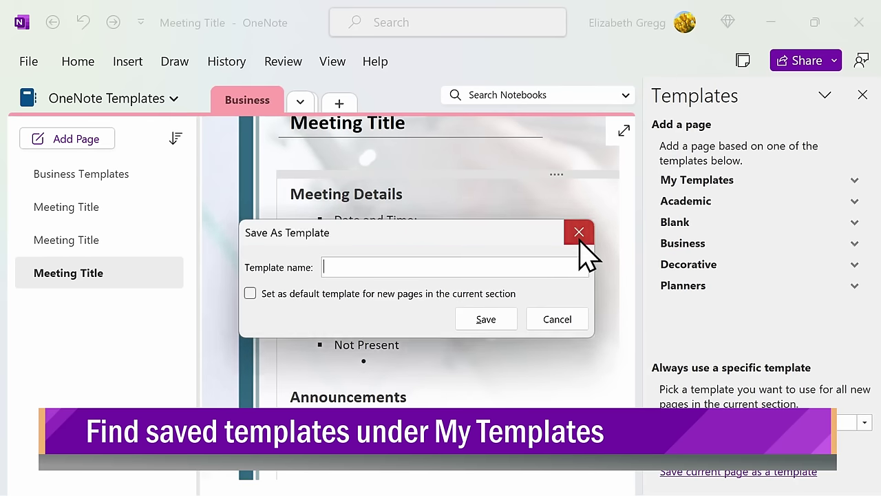
{"action": "left_click", "coordinate": [579, 232]}
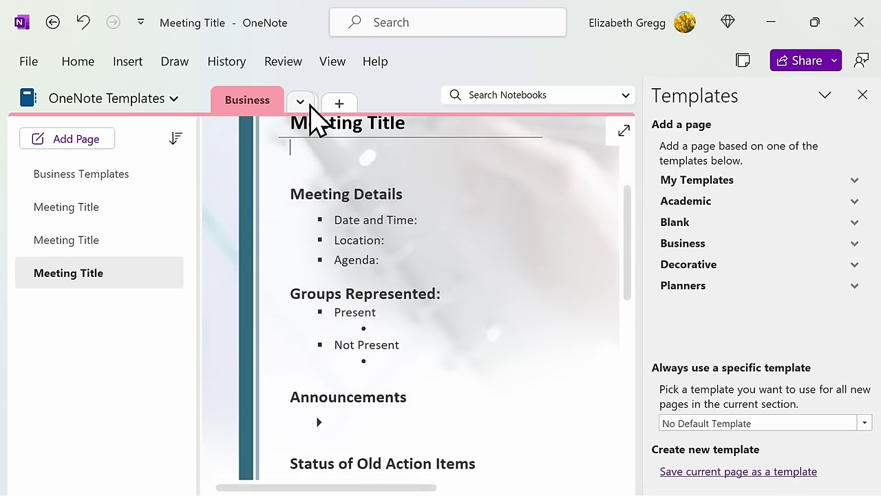
In the Decorative section, add one page from the Blue Stripe Title template and one from the Chain Title template.
{"action": "left_click", "coordinate": [301, 102]}
{"action": "left_click", "coordinate": [343, 245]}
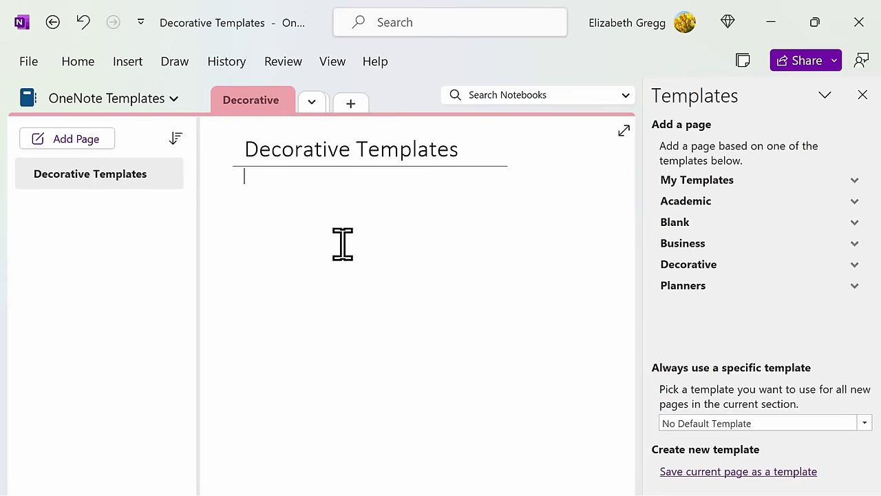
{"action": "left_click", "coordinate": [715, 266]}
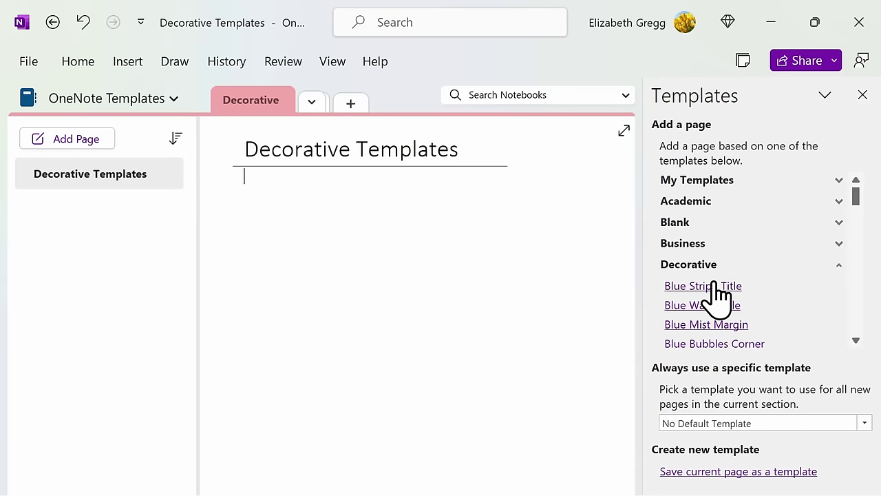
{"action": "left_click", "coordinate": [714, 292]}
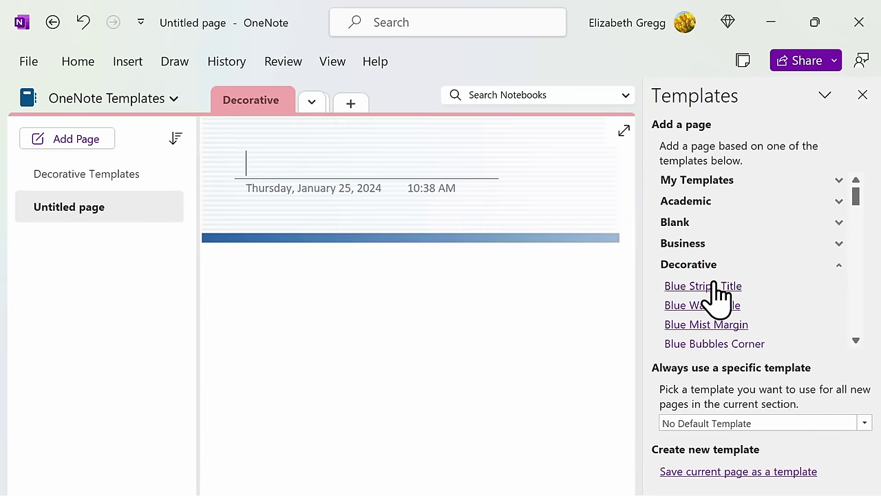
{"action": "scroll", "coordinate": [716, 292], "scroll_direction": "down", "scroll_amount": 3}
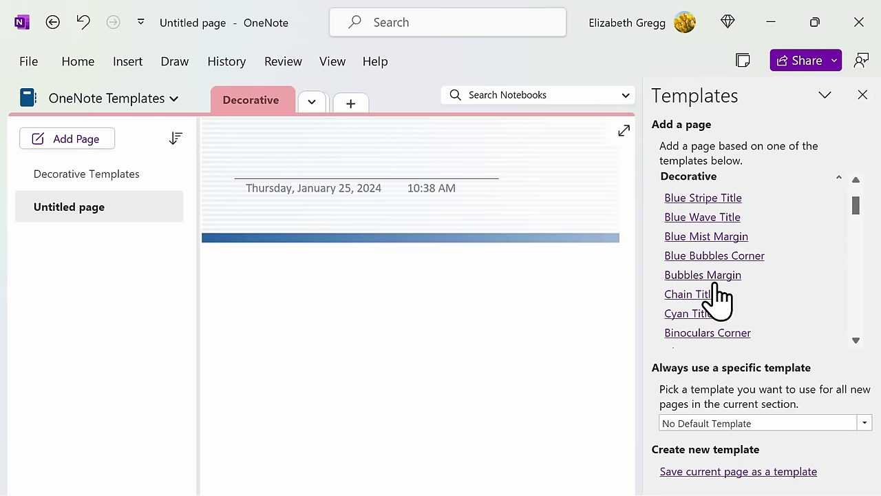
{"action": "left_click", "coordinate": [713, 294]}
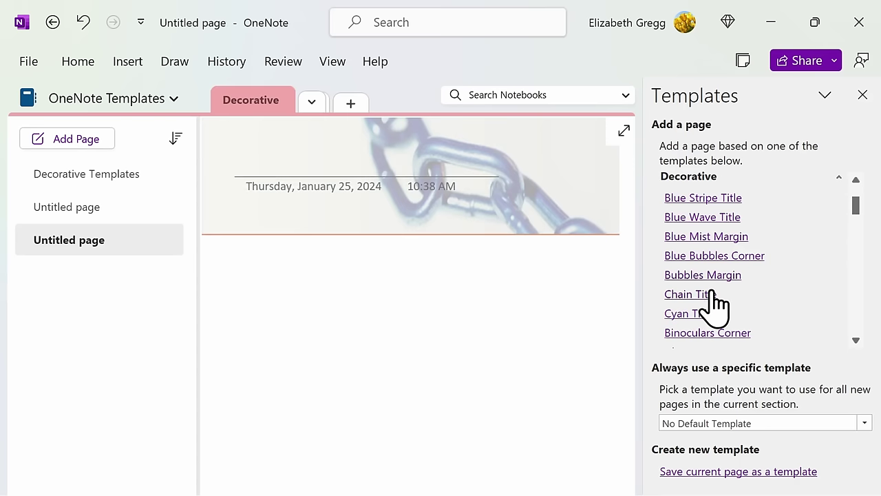
Add one page from the Light Bulb Corner template and one from the Blue Flow template.
{"action": "scroll", "coordinate": [717, 303], "scroll_direction": "down", "scroll_amount": 3}
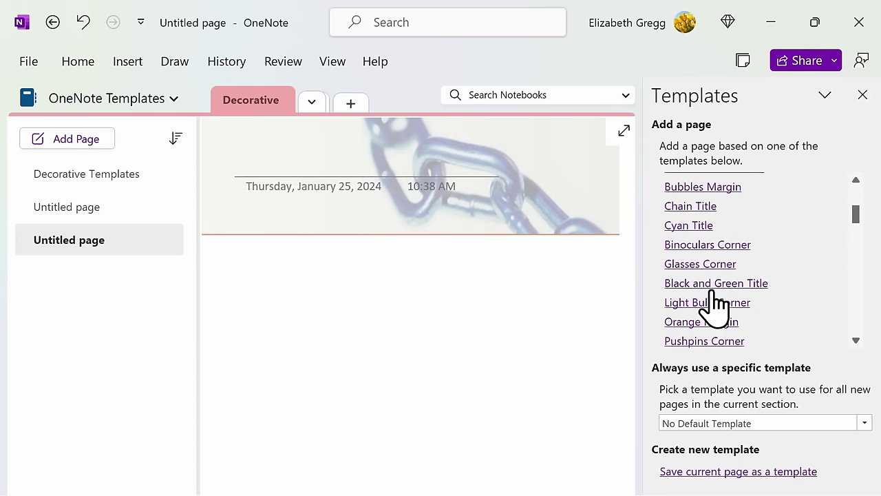
{"action": "left_click", "coordinate": [714, 298]}
{"action": "scroll", "coordinate": [713, 303], "scroll_direction": "down", "scroll_amount": 1}
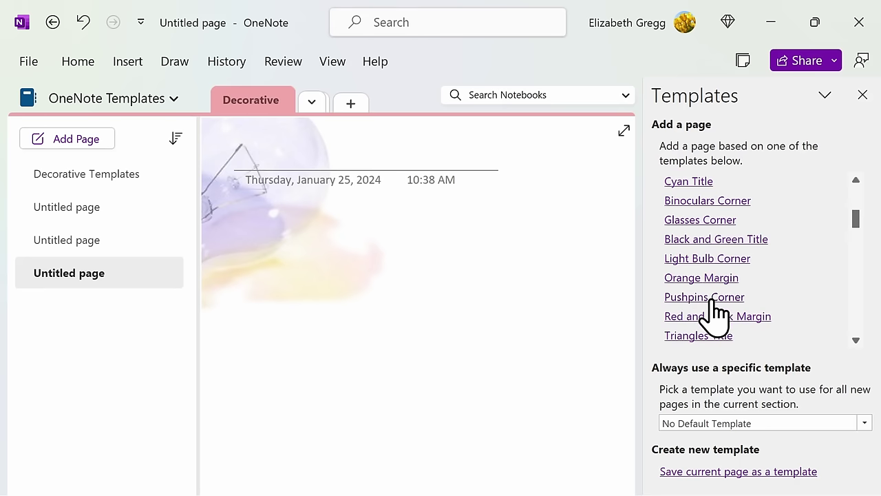
{"action": "scroll", "coordinate": [713, 306], "scroll_direction": "down", "scroll_amount": 2}
{"action": "left_click", "coordinate": [703, 324]}
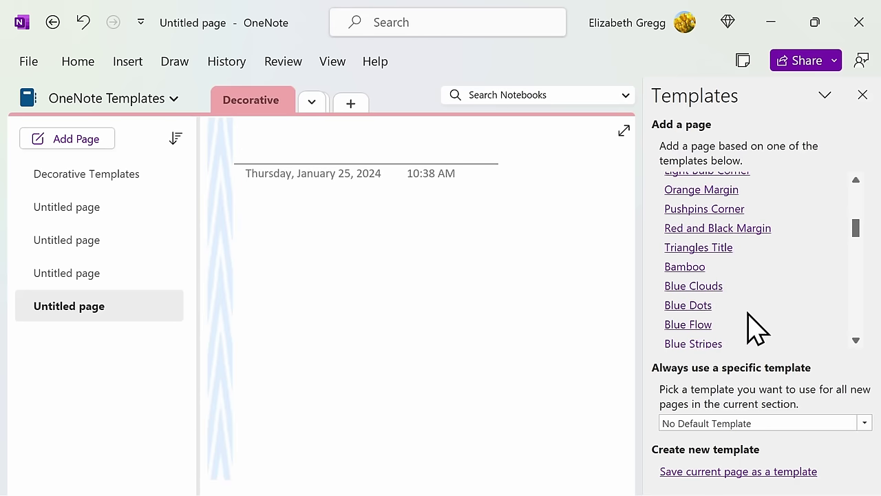
Add decorative pages based on the Boxes- Shadow, Computer and Green Stripes templates.
{"action": "scroll", "coordinate": [748, 315], "scroll_direction": "down", "scroll_amount": 4}
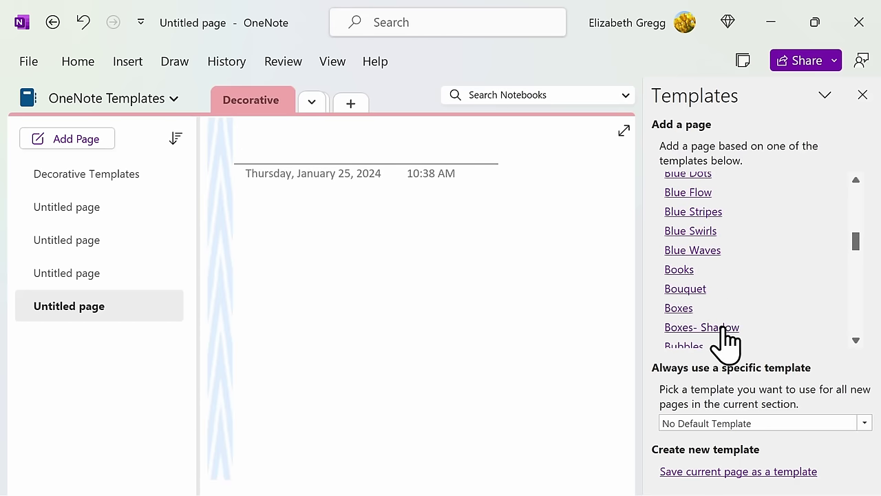
{"action": "left_click", "coordinate": [717, 328]}
{"action": "scroll", "coordinate": [765, 323], "scroll_direction": "down", "scroll_amount": 4}
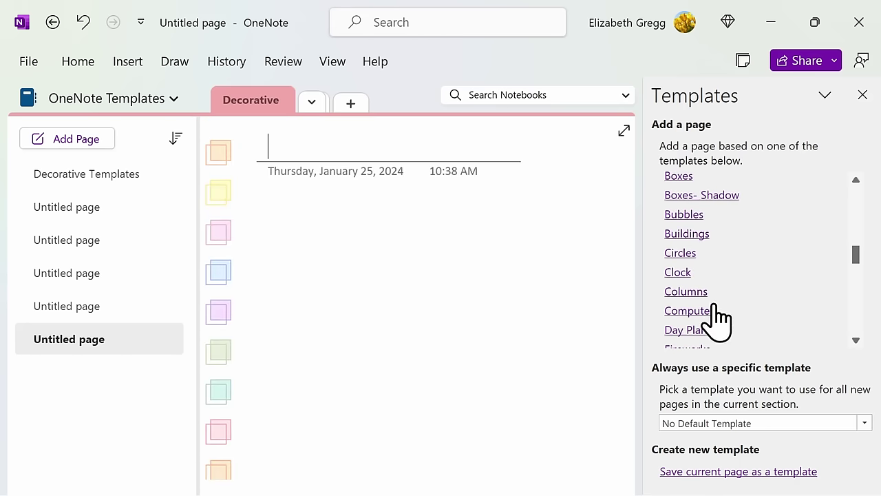
{"action": "left_click", "coordinate": [713, 308]}
{"action": "scroll", "coordinate": [736, 318], "scroll_direction": "down", "scroll_amount": 4}
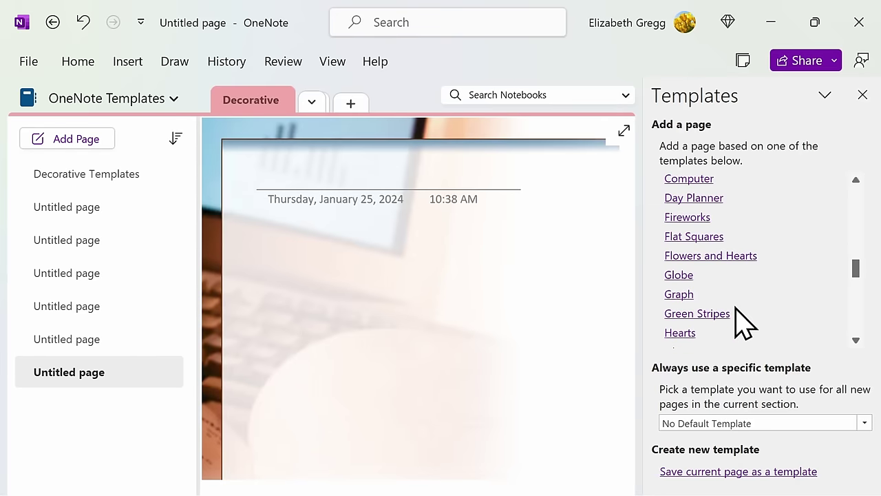
{"action": "left_click", "coordinate": [725, 314]}
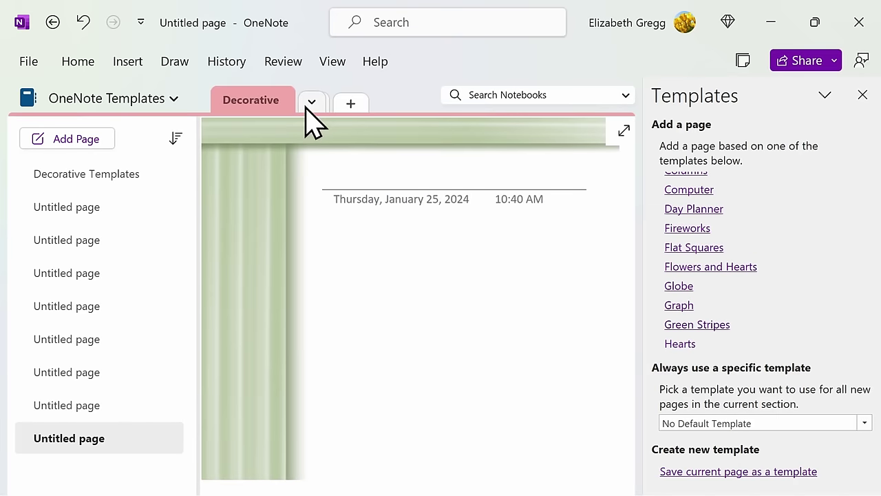
In the Planners section, add pages from the Simple To Do List, Prioritized To Do List and Project To Do List templates.
{"action": "left_click", "coordinate": [309, 105]}
{"action": "left_click", "coordinate": [367, 274]}
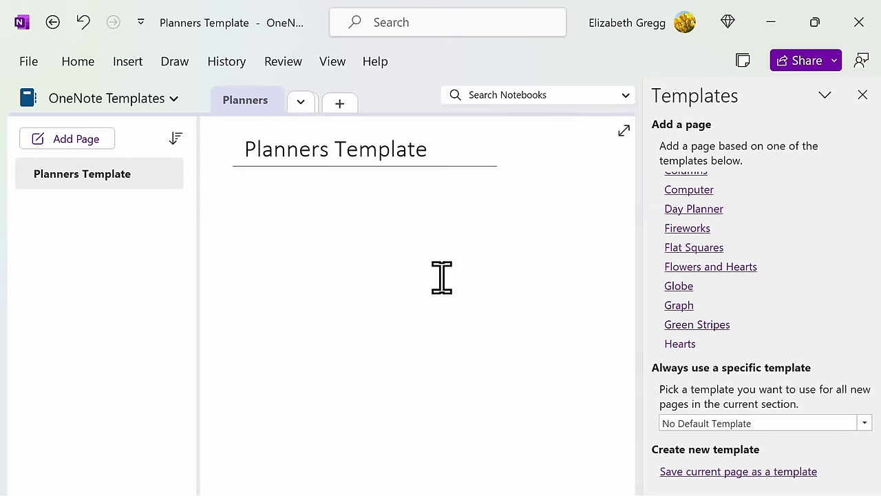
{"action": "scroll", "coordinate": [807, 301], "scroll_direction": "down", "scroll_amount": 10}
{"action": "scroll", "coordinate": [807, 301], "scroll_direction": "down", "scroll_amount": 3}
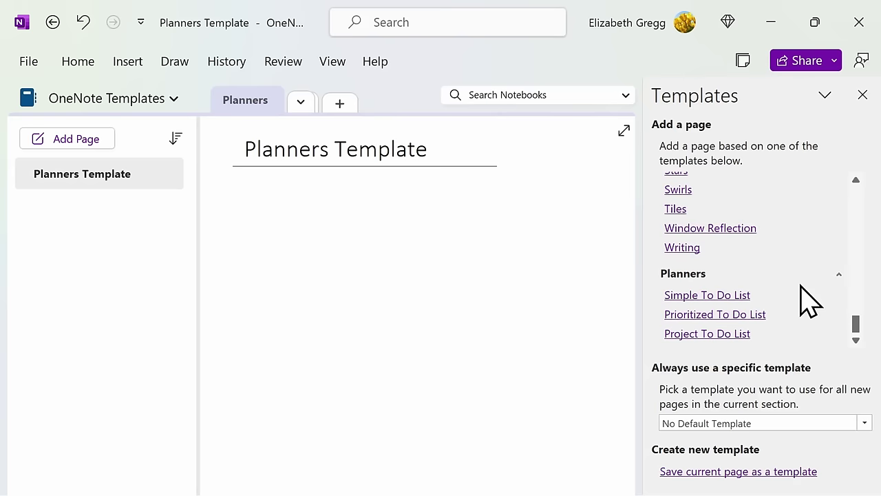
{"action": "left_click", "coordinate": [727, 298]}
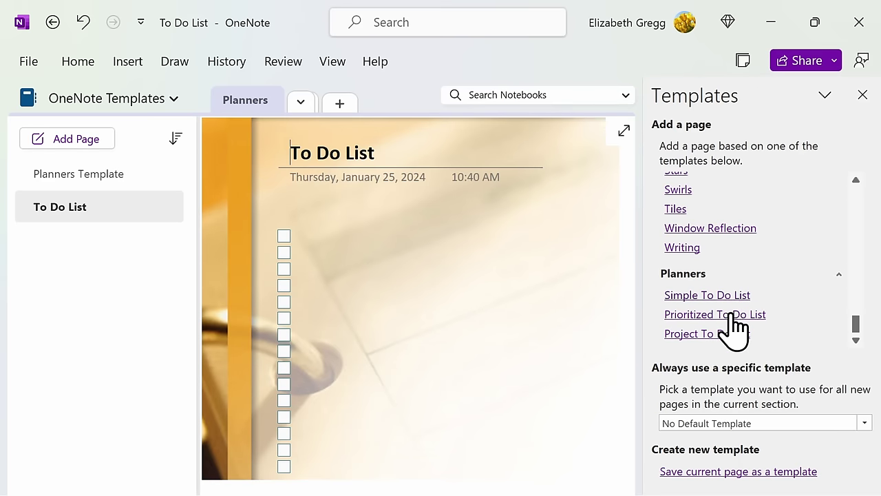
{"action": "left_click", "coordinate": [735, 315]}
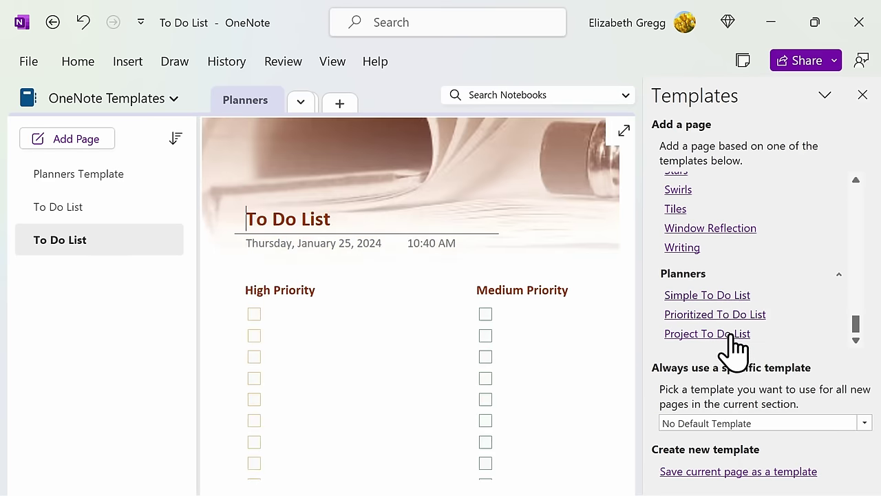
{"action": "left_click", "coordinate": [735, 348]}
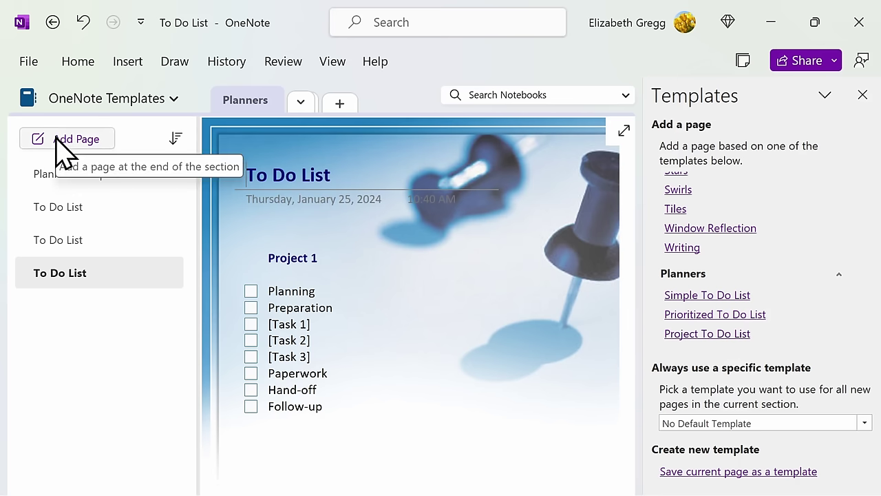
Add a blank page to the Planners section, insert a table of 7 columns by 7 rows, and close the Templates pane.
{"action": "left_click", "coordinate": [91, 141]}
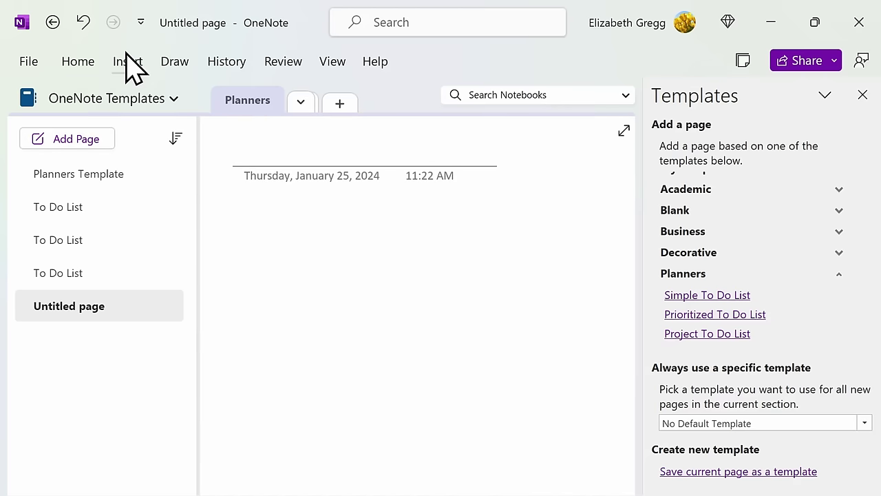
{"action": "left_click", "coordinate": [127, 63]}
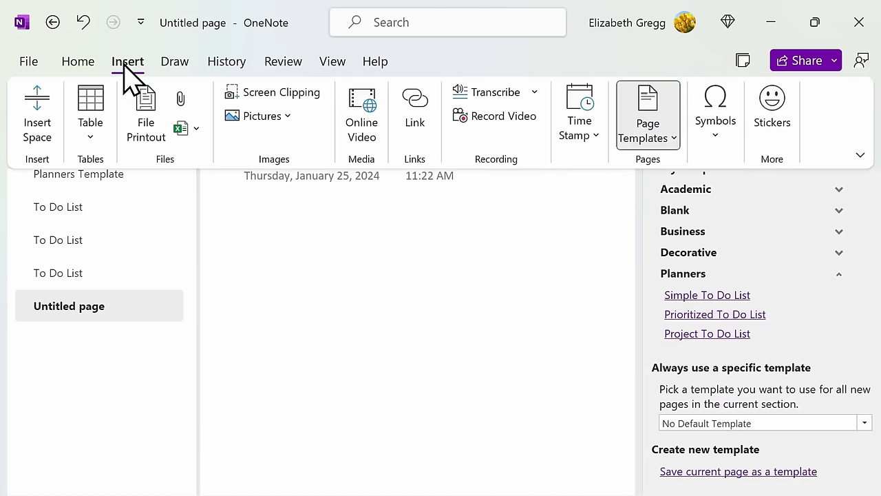
{"action": "left_click", "coordinate": [91, 138]}
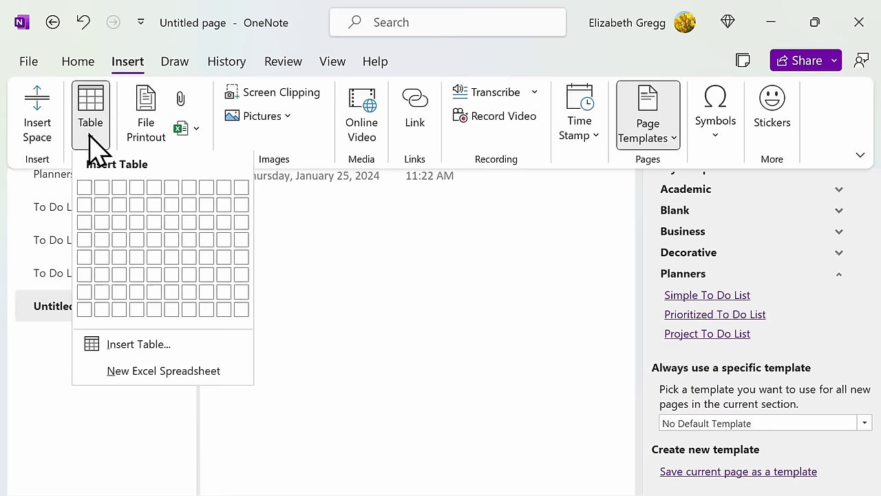
{"action": "left_click", "coordinate": [187, 289]}
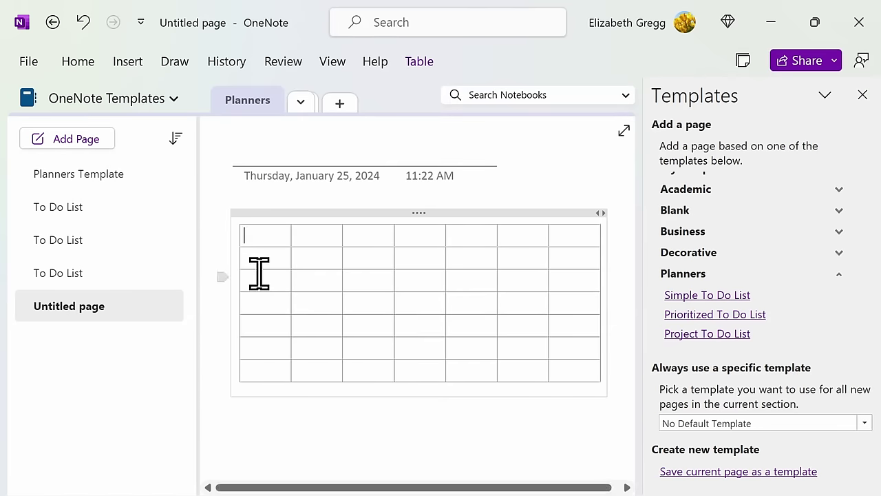
{"action": "left_click", "coordinate": [862, 98]}
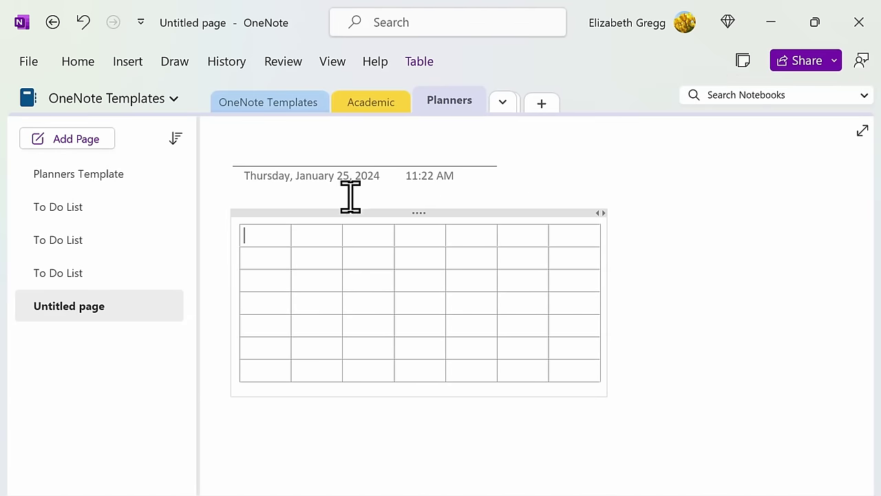
Fill the table's first row with the weekday names Sunday through Saturday.
{"action": "type", "text": "Sun"}
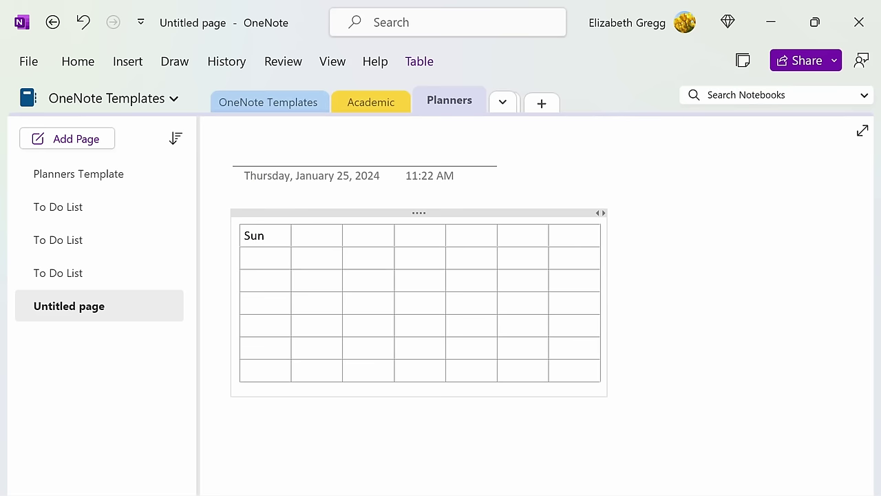
{"action": "type", "text": "day"}
{"action": "key", "text": "Tab"}
{"action": "type", "text": "Mon"}
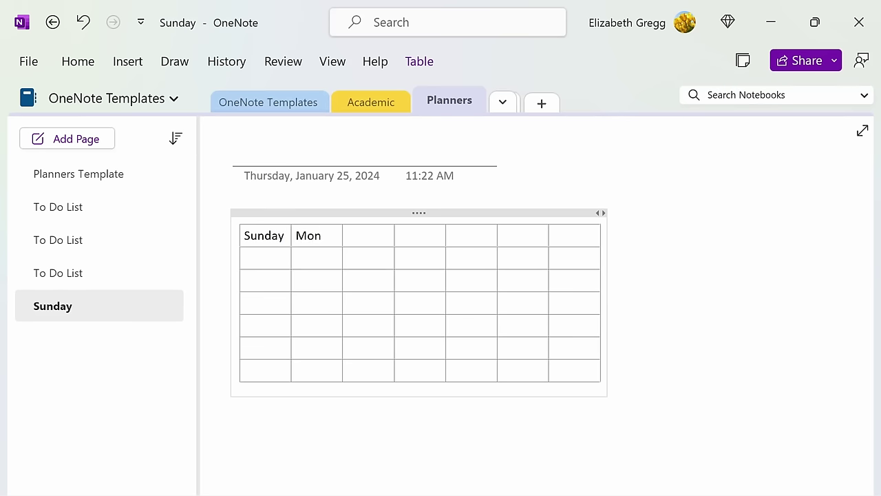
{"action": "type", "text": "day"}
{"action": "key", "text": "Tab"}
{"action": "type", "text": "Tuesd"}
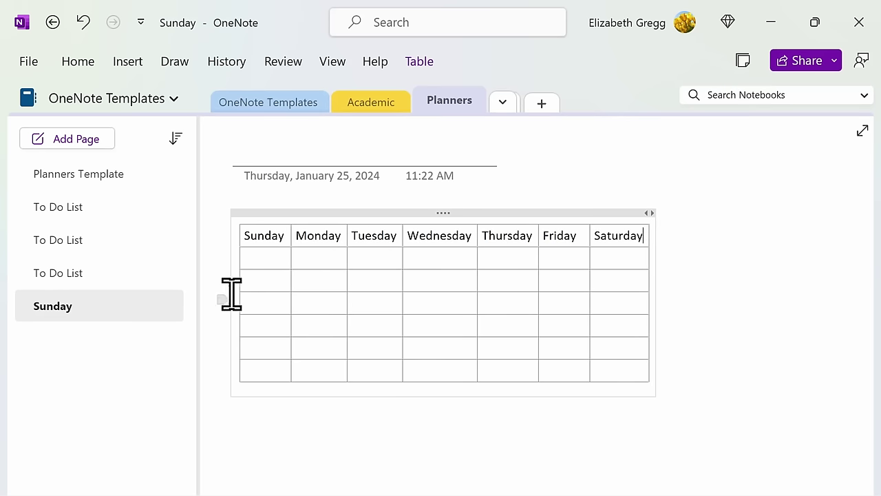
Shade the table's weekday header row light blue.
{"action": "left_click_drag", "start_coordinate": [248, 237], "coordinate": [605, 237]}
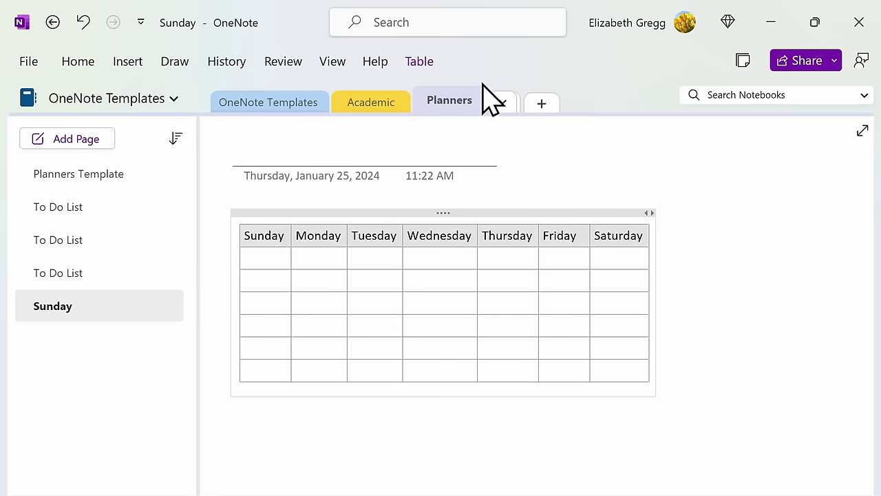
{"action": "left_click", "coordinate": [420, 64]}
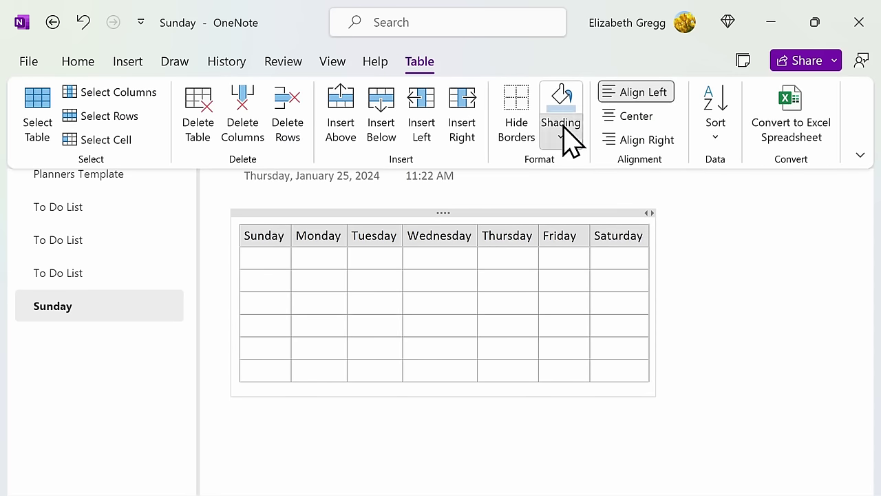
{"action": "left_click", "coordinate": [566, 141]}
{"action": "left_click", "coordinate": [616, 237]}
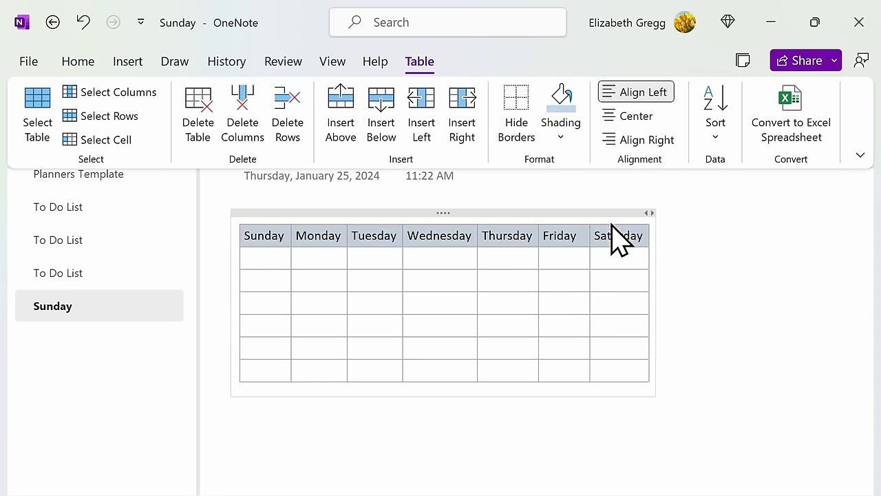
Number the calendar days from 1 under Monday in the first week to 13 under Saturday in the second, with taller week rows.
{"action": "left_click", "coordinate": [329, 260]}
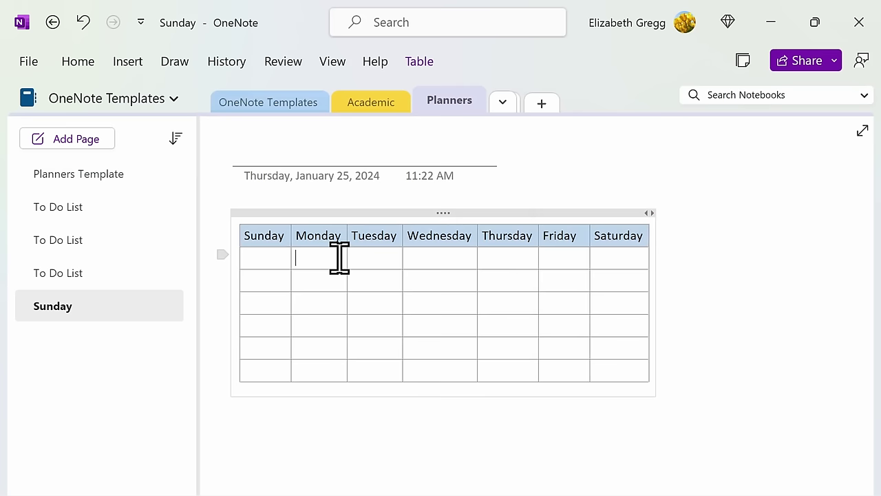
{"action": "type", "text": "1"}
{"action": "key", "text": "Tab"}
{"action": "type", "text": "2"}
{"action": "key", "text": "Tab"}
{"action": "type", "text": "3"}
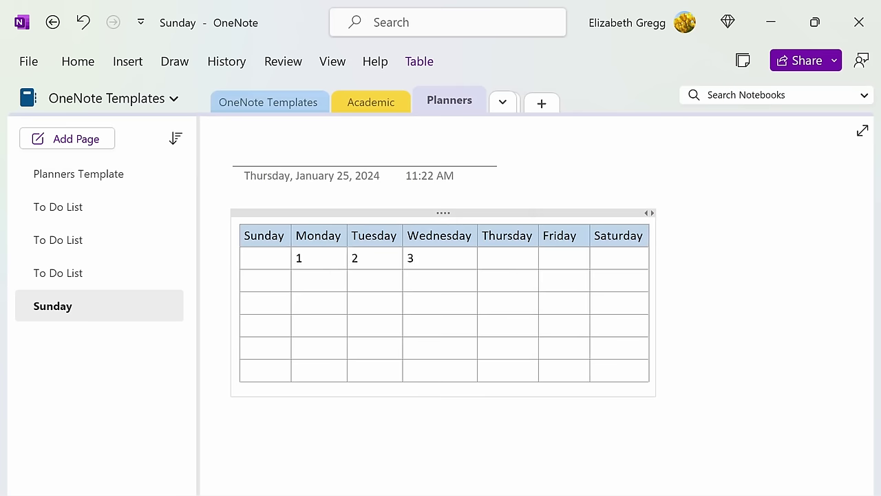
{"action": "key", "text": "Tab"}
{"action": "type", "text": "4"}
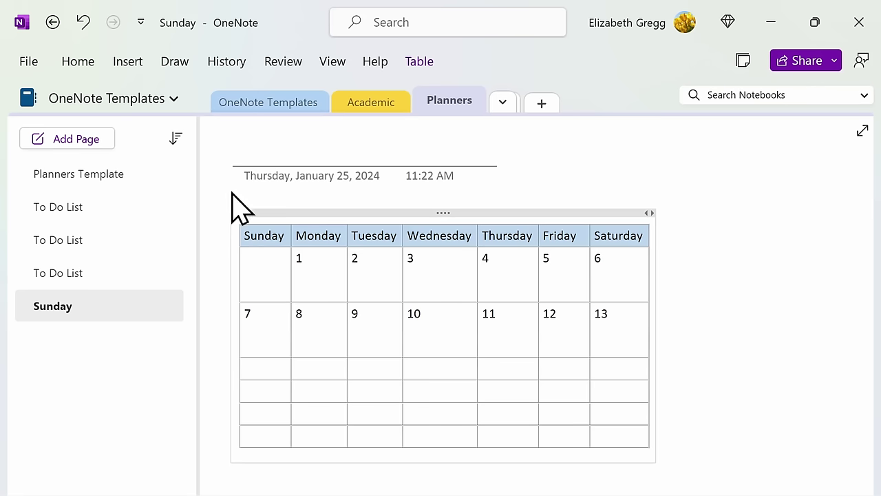
Save the current calendar page as a new template named Calendar.
{"action": "left_click", "coordinate": [138, 67]}
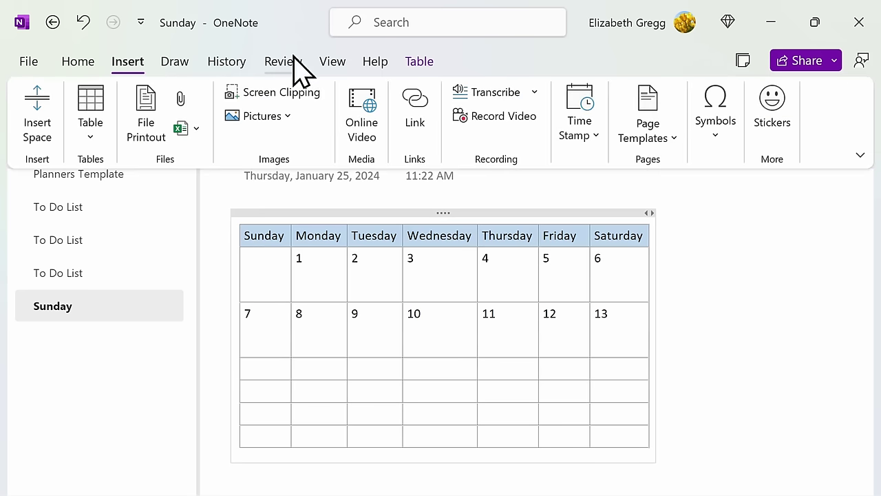
{"action": "left_click", "coordinate": [637, 102]}
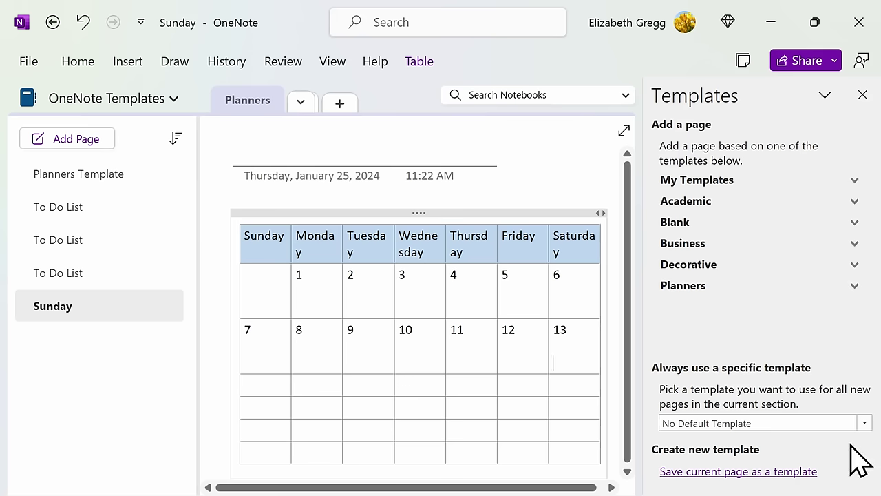
{"action": "left_click", "coordinate": [799, 472]}
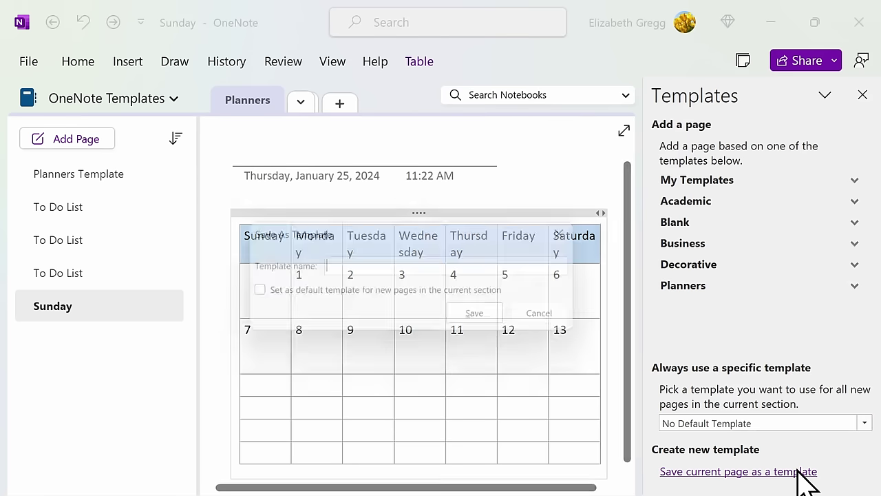
{"action": "type", "text": "Calendar"}
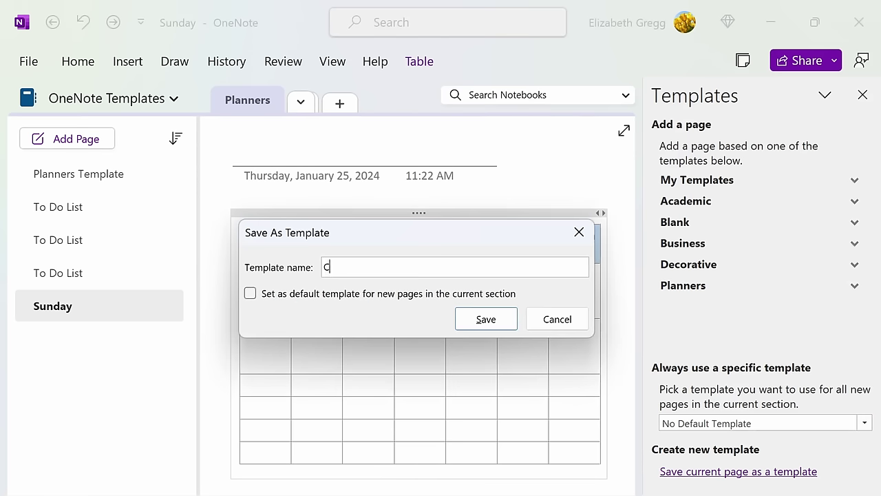
{"action": "left_click", "coordinate": [486, 320]}
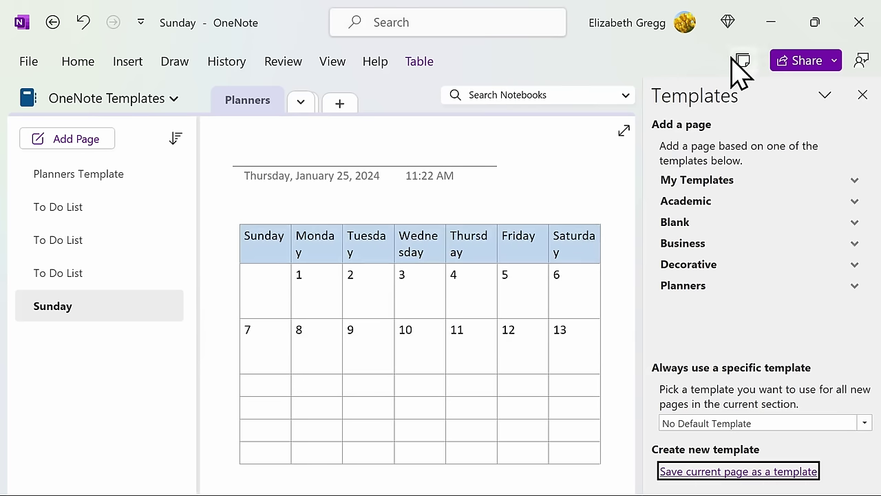
Switch to the CalendarLabs website and look through its 2024 OneNote calendar templates.
{"action": "left_click", "coordinate": [771, 22]}
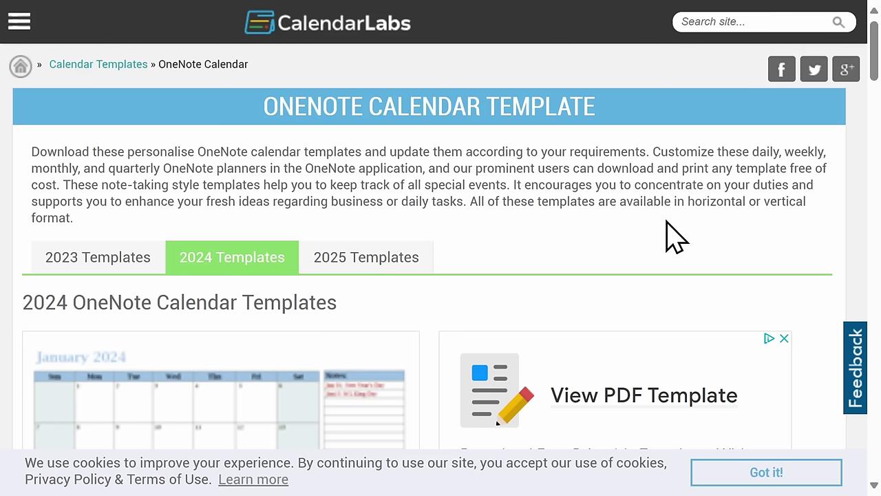
{"action": "scroll", "coordinate": [666, 222], "scroll_direction": "down", "scroll_amount": 3}
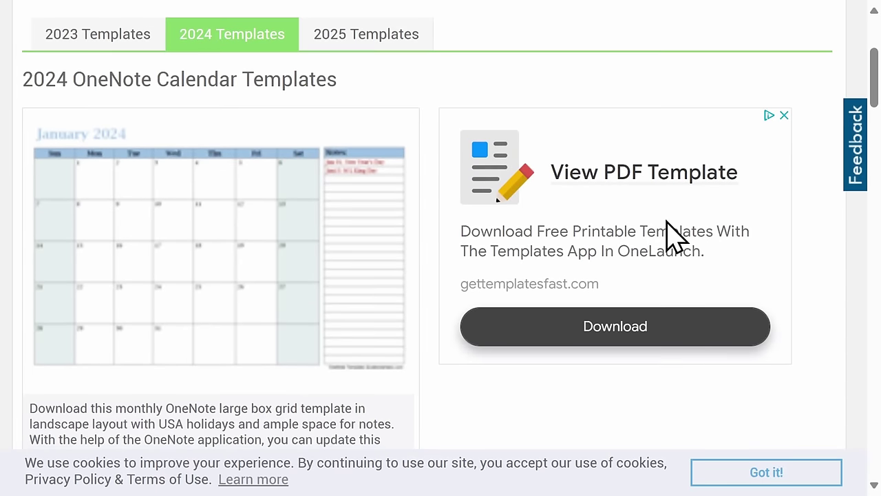
{"action": "scroll", "coordinate": [671, 231], "scroll_direction": "down", "scroll_amount": 2}
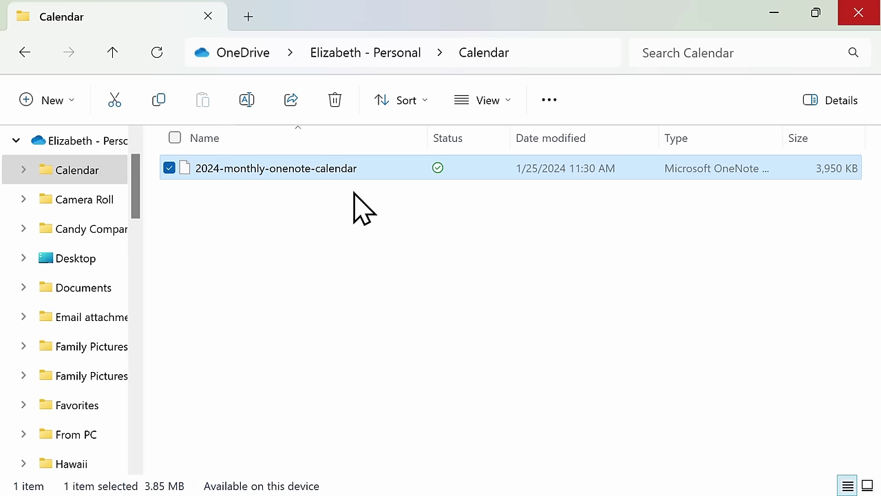
Open the 2024-monthly-onenote-calendar file from File Explorer's Calendar folder in OneNote and look over the January 2024 page.
{"action": "right_click", "coordinate": [346, 173]}
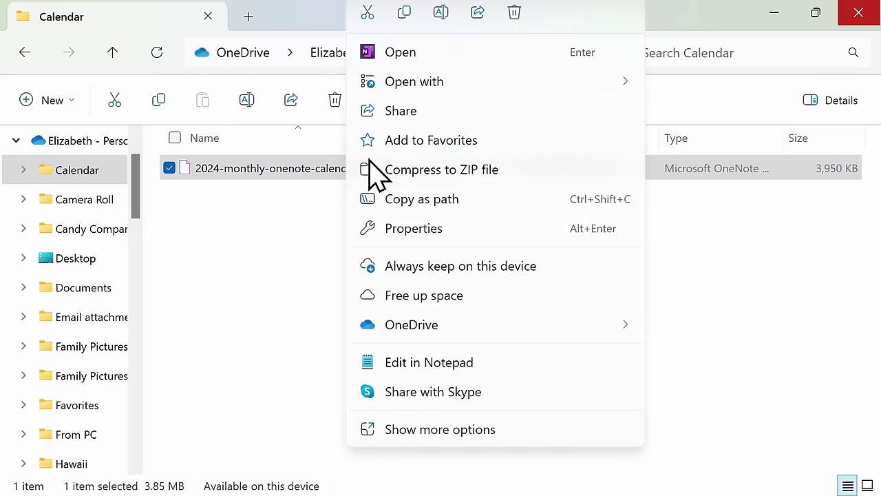
{"action": "mouse_move", "coordinate": [628, 80]}
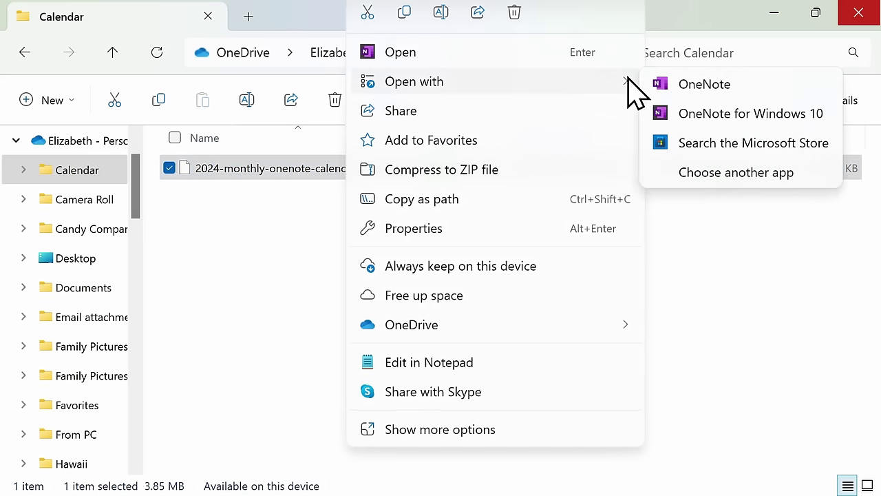
{"action": "left_click", "coordinate": [696, 84]}
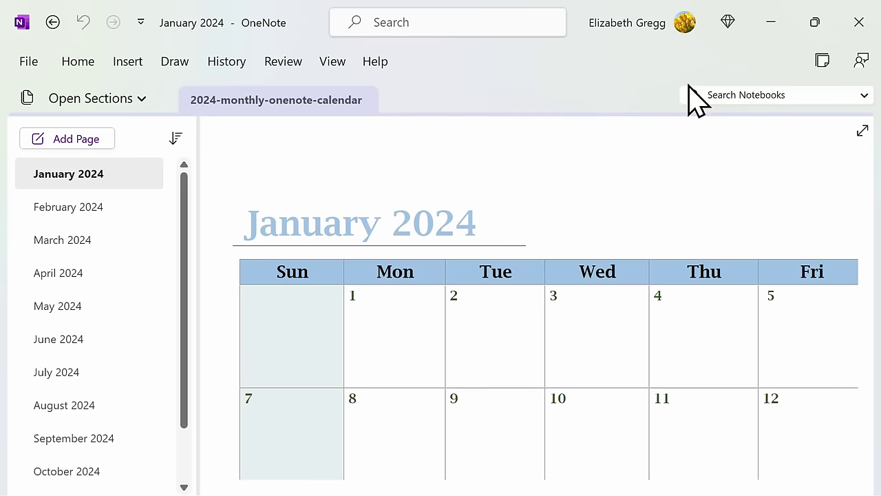
{"action": "scroll", "coordinate": [614, 194], "scroll_direction": "down", "scroll_amount": 3}
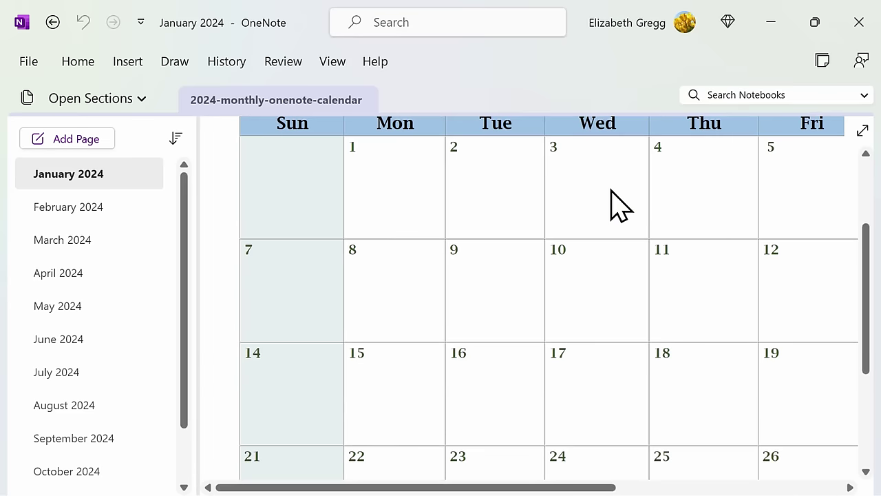
{"action": "scroll", "coordinate": [611, 190], "scroll_direction": "down", "scroll_amount": 5}
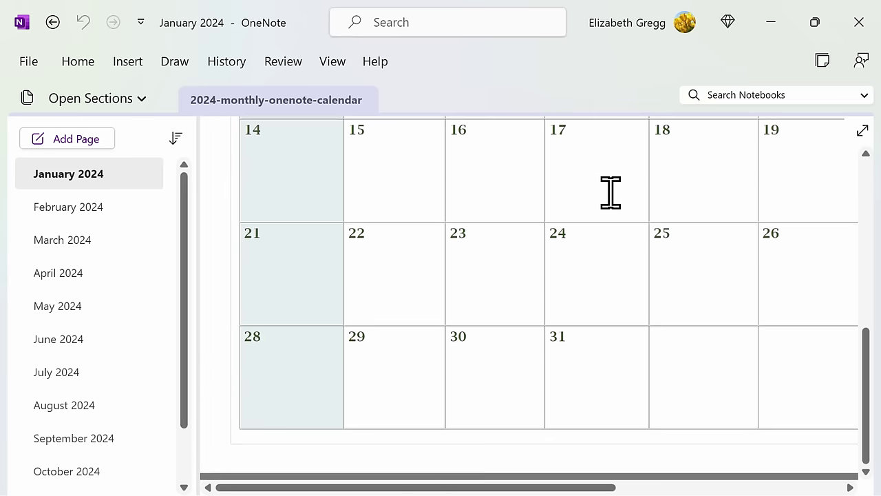
{"action": "scroll", "coordinate": [611, 190], "scroll_direction": "up", "scroll_amount": 7}
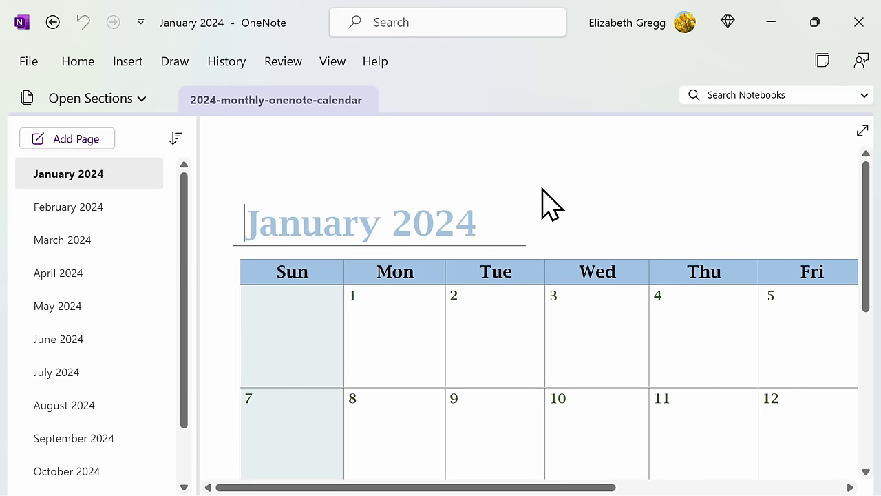
Move all the pages from January 2024 through December 2024 to the Planners section of the OneNote Templates notebook.
{"action": "left_click", "coordinate": [97, 174]}
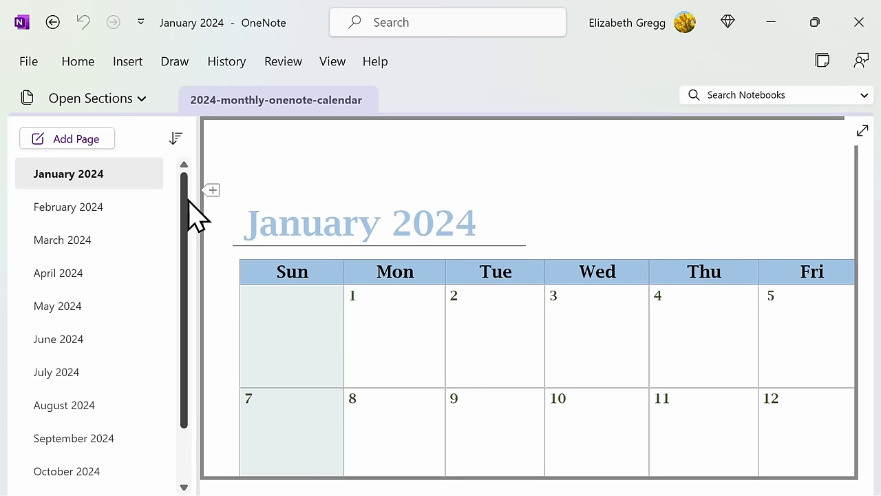
{"action": "scroll", "coordinate": [191, 216], "scroll_direction": "down", "scroll_amount": 2}
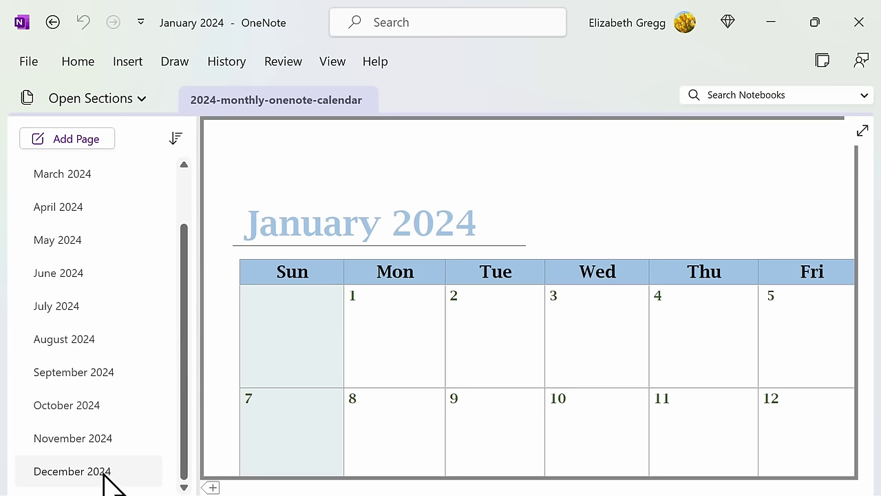
{"action": "left_click", "coordinate": [104, 472], "text": "shift"}
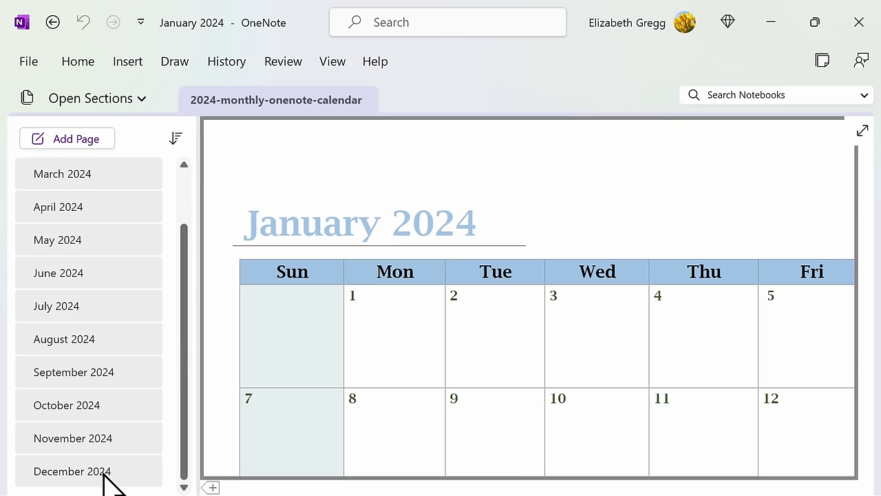
{"action": "right_click", "coordinate": [108, 242]}
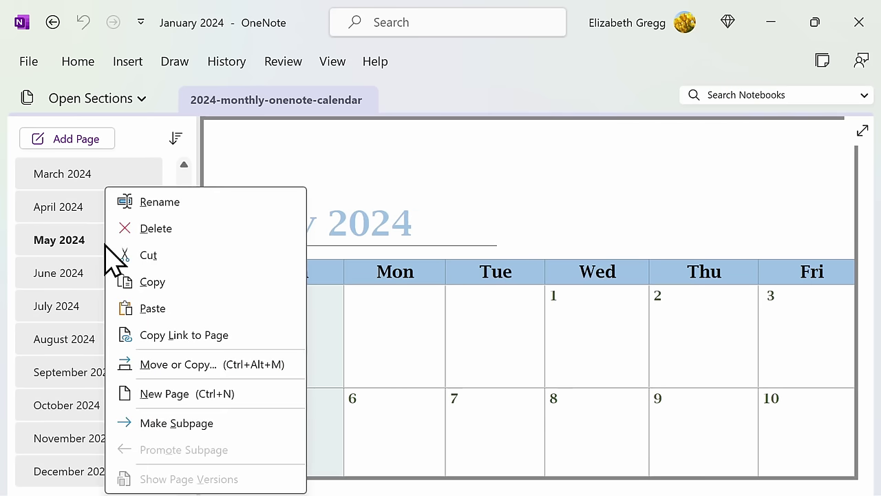
{"action": "left_click", "coordinate": [197, 372]}
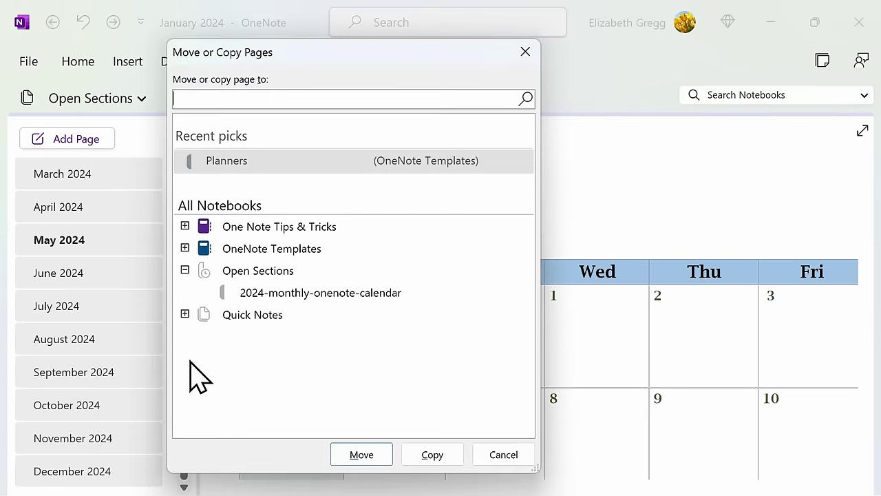
{"action": "left_click", "coordinate": [184, 248]}
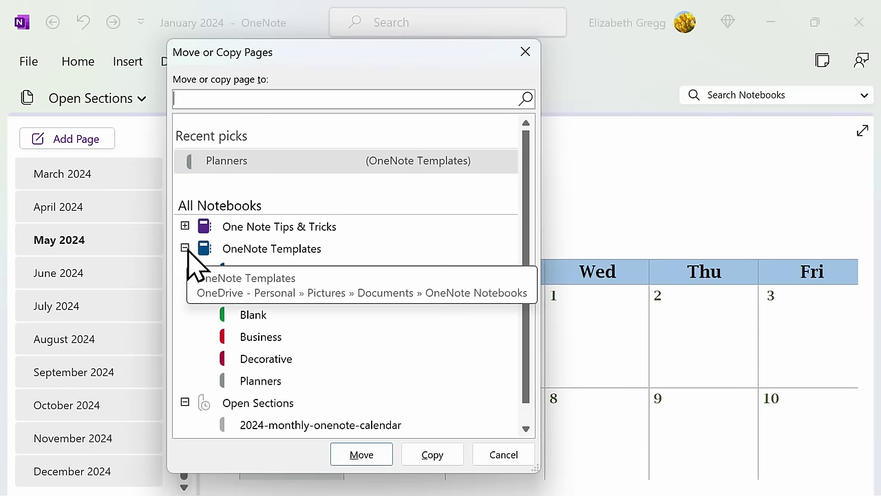
{"action": "left_click", "coordinate": [263, 383]}
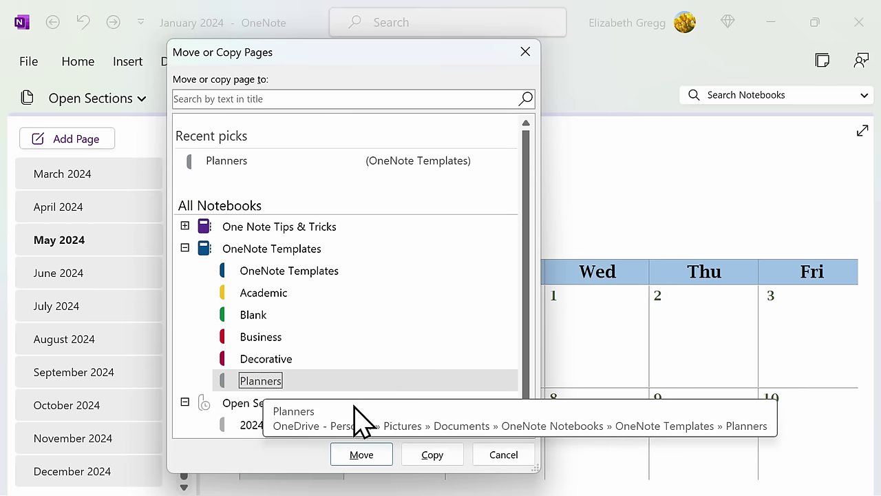
{"action": "left_click", "coordinate": [383, 456]}
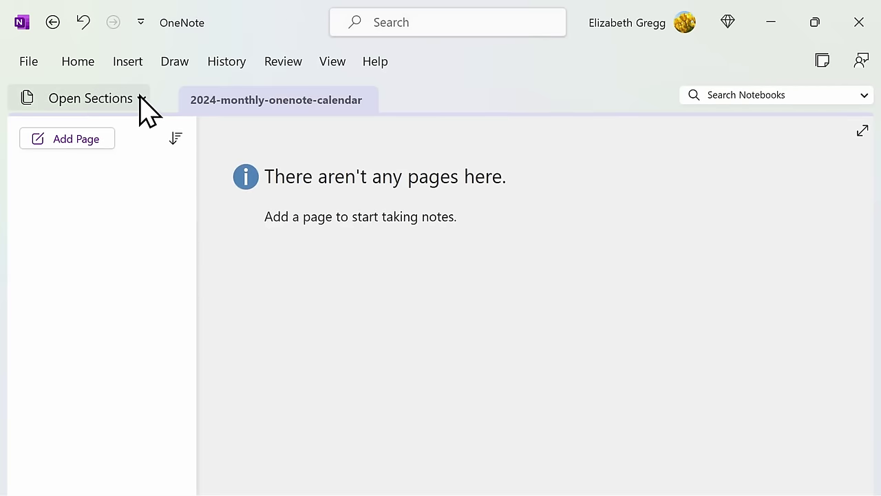
Switch to the OneNote Templates notebook and look over the moved January 2024 page in the Planners section.
{"action": "left_click", "coordinate": [141, 98]}
{"action": "left_click", "coordinate": [126, 180]}
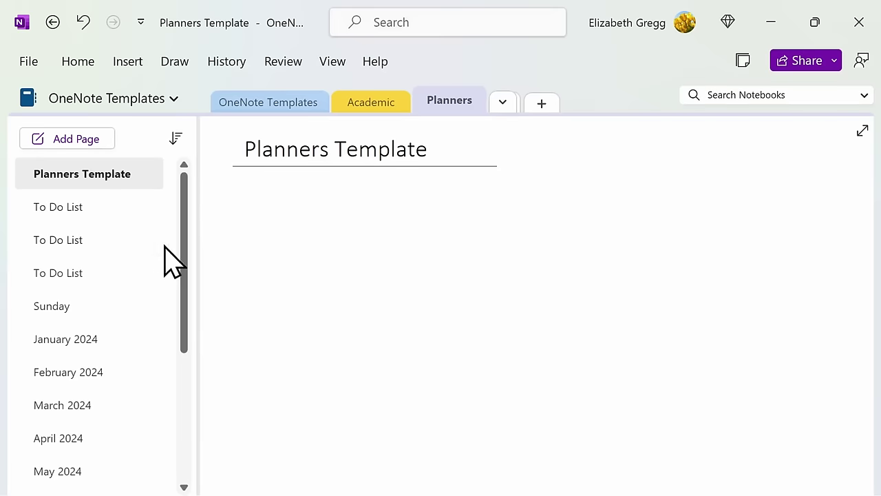
{"action": "left_click", "coordinate": [109, 340]}
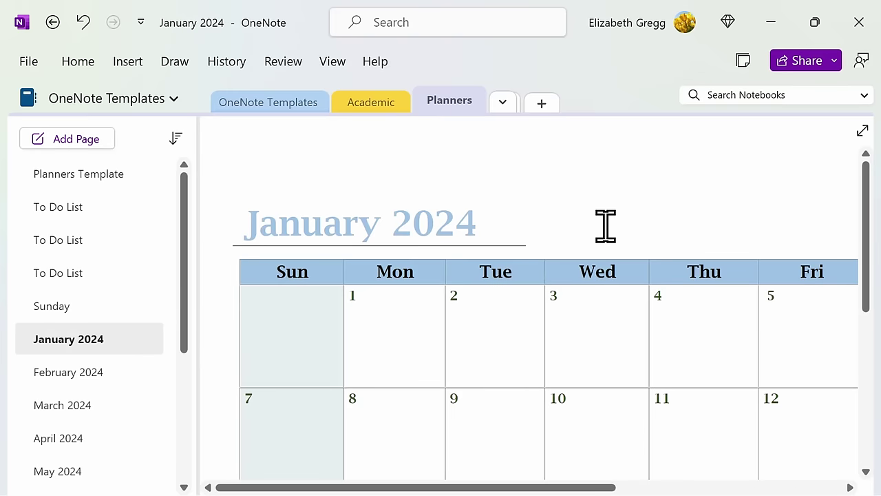
{"action": "scroll", "coordinate": [606, 226], "scroll_direction": "down", "scroll_amount": 2}
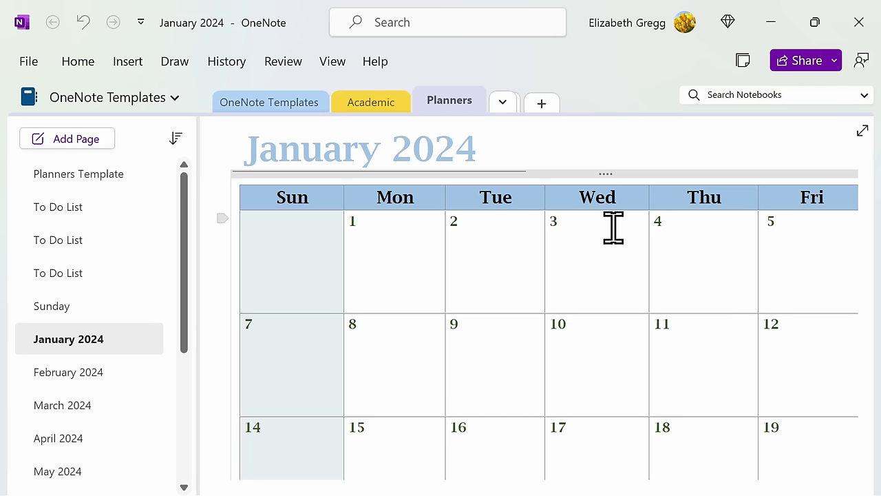
Export the January 2024 page to New folder as a OneNote Single File Package, including only the selected pages.
{"action": "left_click", "coordinate": [100, 343]}
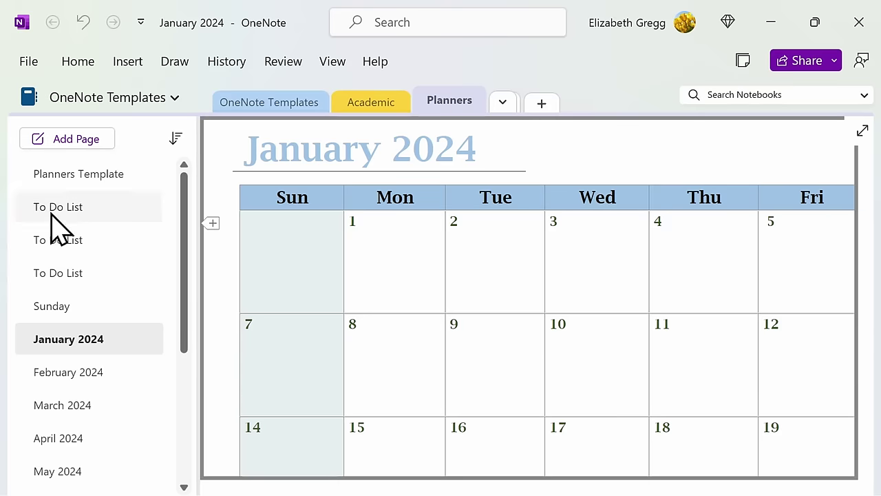
{"action": "left_click", "coordinate": [35, 61]}
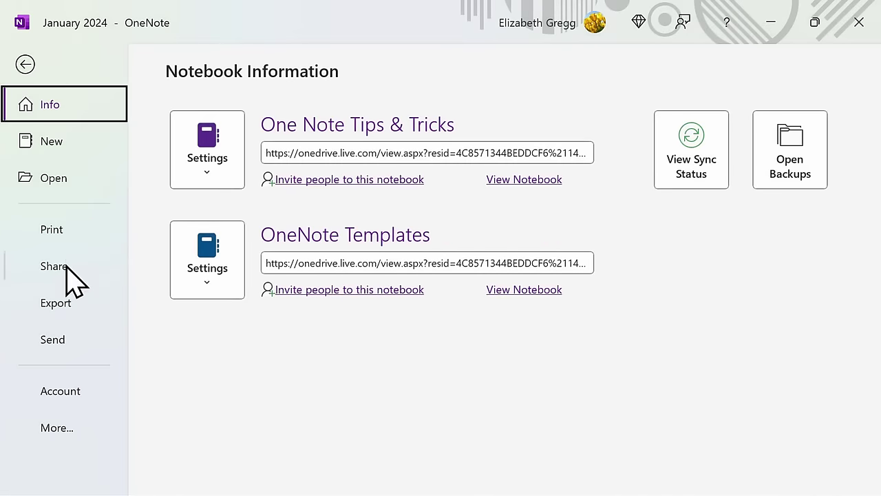
{"action": "left_click", "coordinate": [65, 316]}
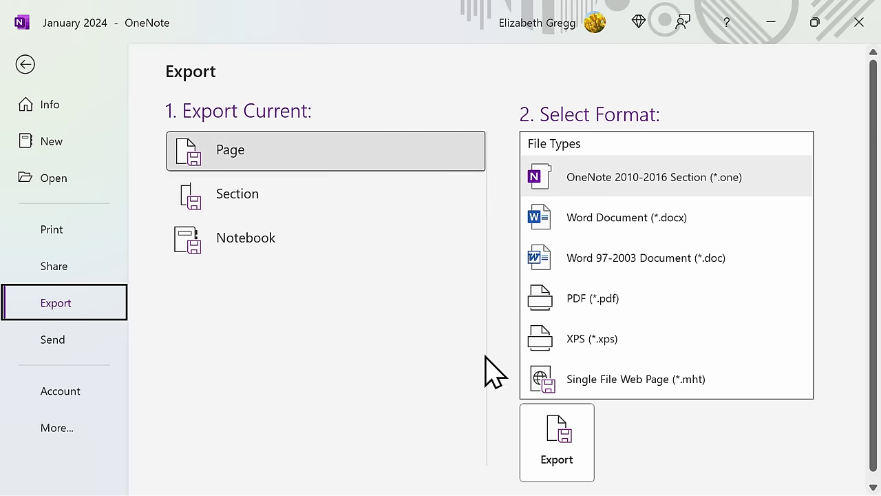
{"action": "left_click", "coordinate": [580, 447]}
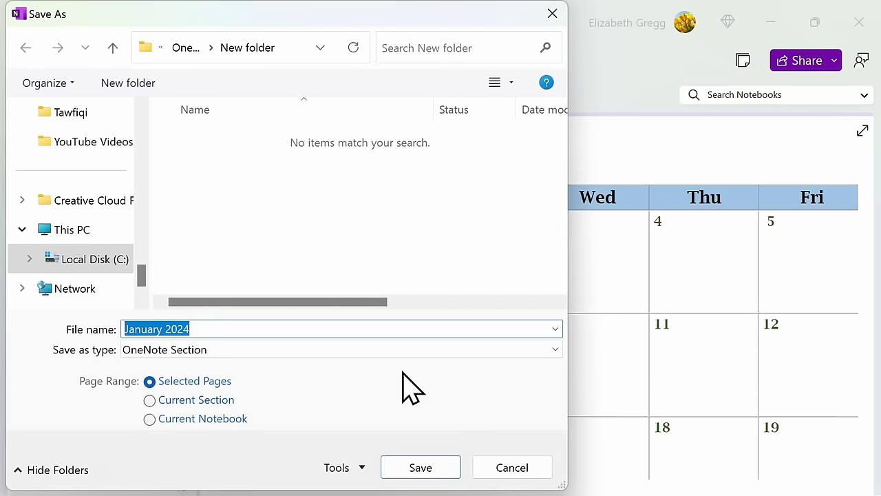
{"action": "left_click", "coordinate": [401, 349]}
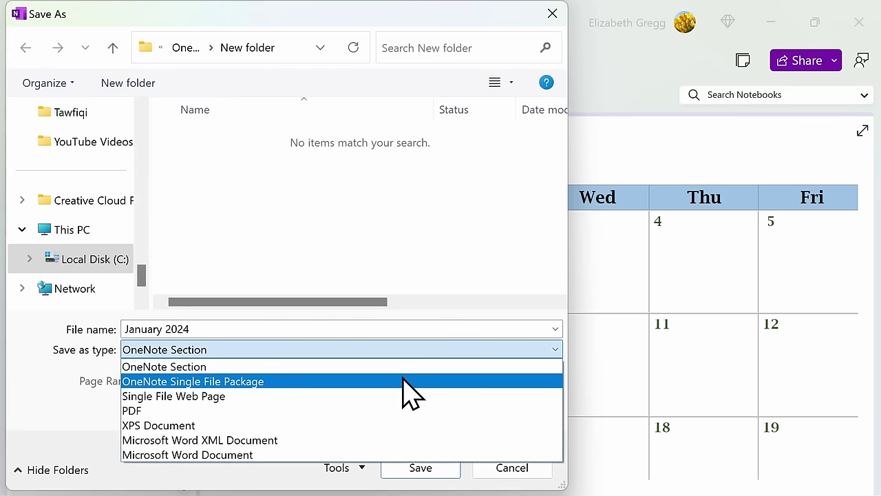
{"action": "left_click", "coordinate": [408, 381]}
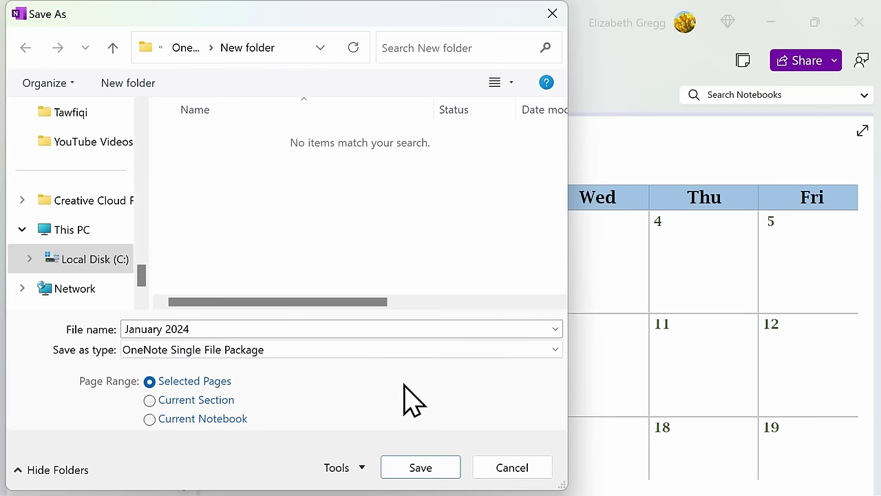
{"action": "left_click", "coordinate": [421, 468]}
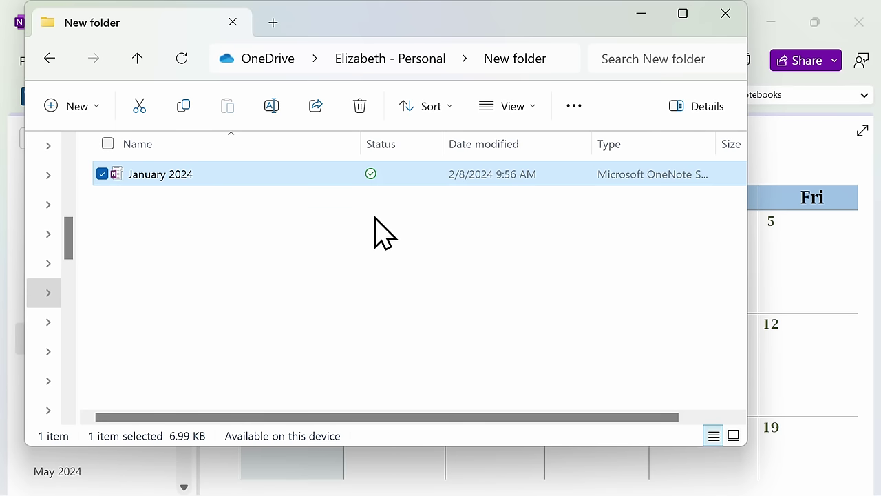
Look through the OneDrive sharing options for the exported January 2024 file in File Explorer's New folder.
{"action": "right_click", "coordinate": [337, 183]}
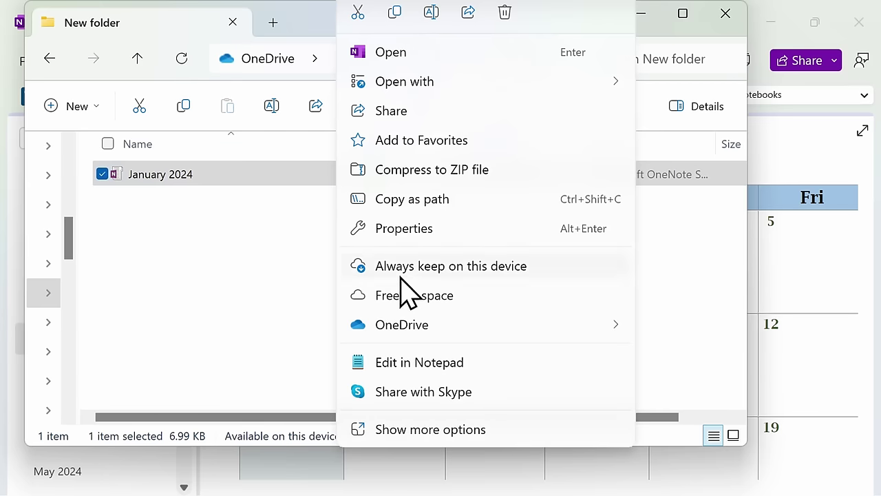
{"action": "mouse_move", "coordinate": [428, 326]}
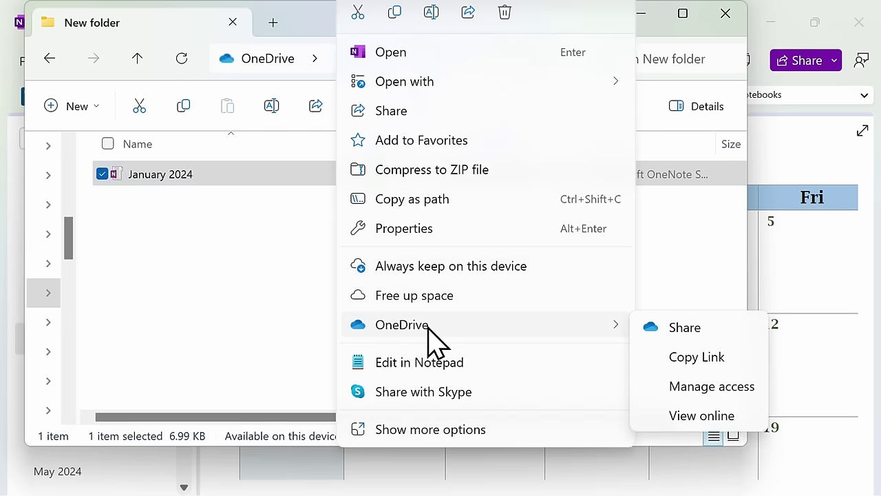
{"action": "left_click", "coordinate": [296, 290]}
Open the exported January 2024 file and unpack it as a OneNote section named New Notebook.
{"action": "double_click", "coordinate": [300, 182]}
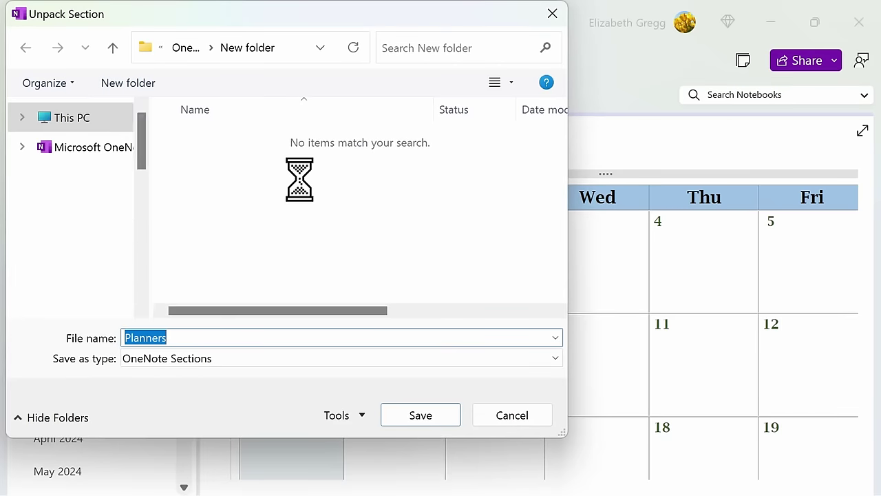
{"action": "type", "text": "New Notebook"}
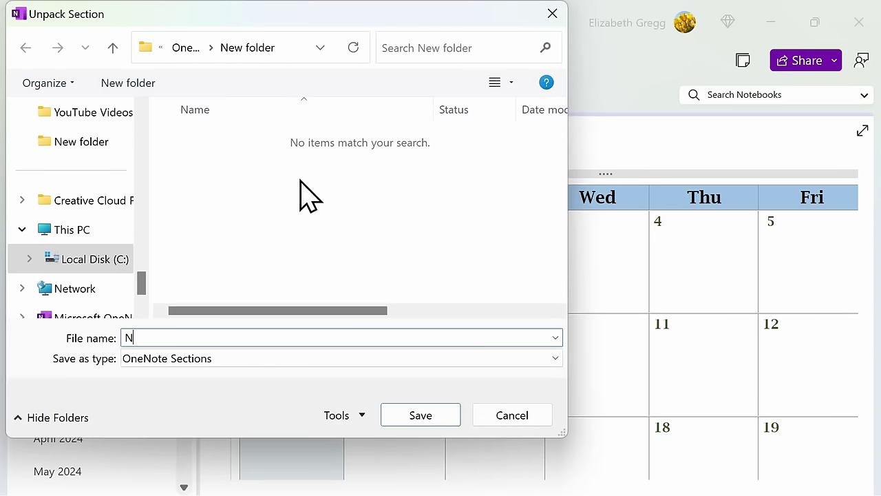
{"action": "left_click", "coordinate": [422, 417]}
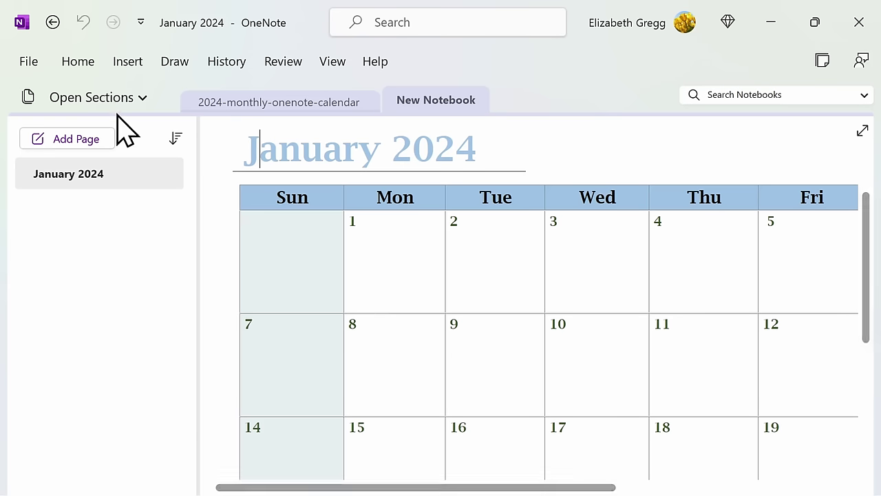
Return to the OneNote Templates notebook and open its properties.
{"action": "left_click", "coordinate": [87, 100]}
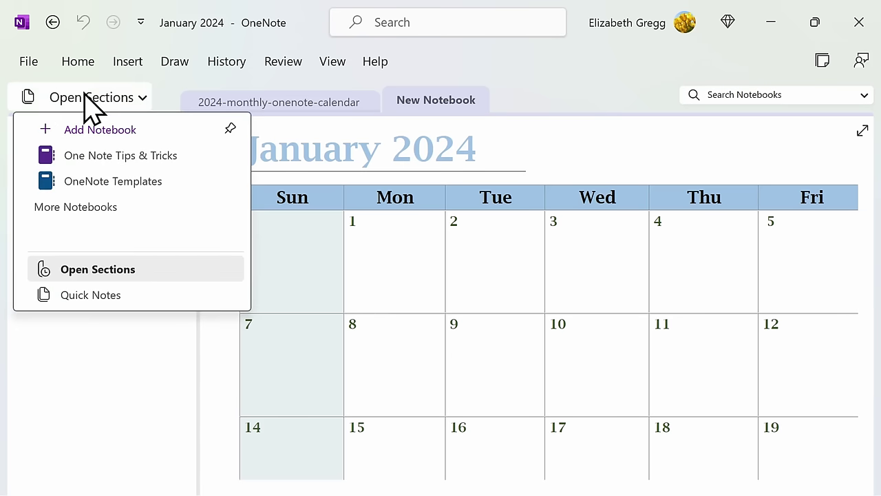
{"action": "left_click", "coordinate": [114, 182]}
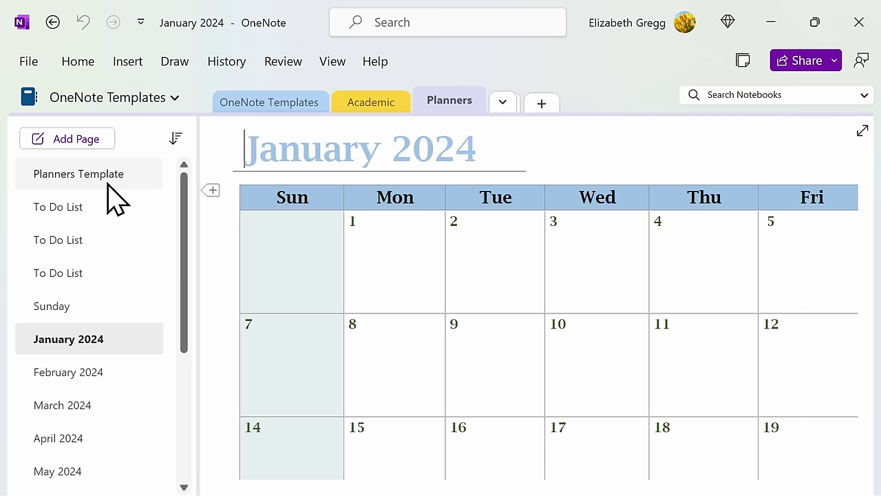
{"action": "right_click", "coordinate": [120, 98]}
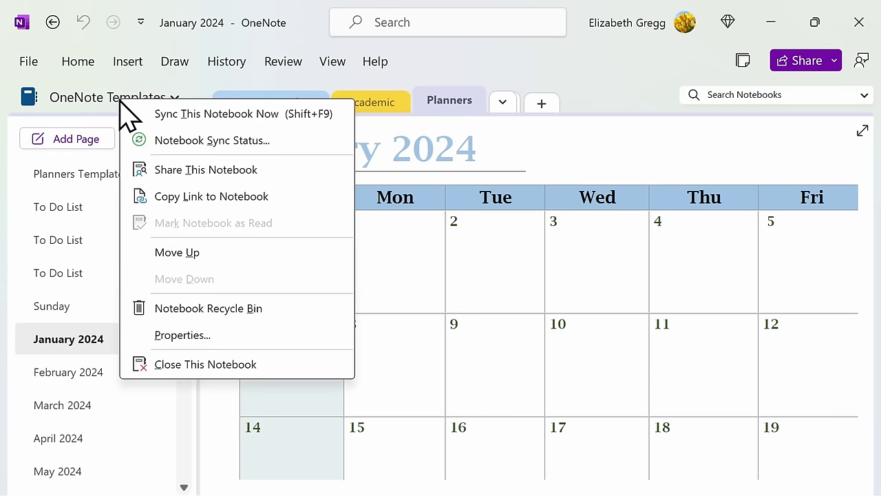
{"action": "left_click", "coordinate": [183, 335]}
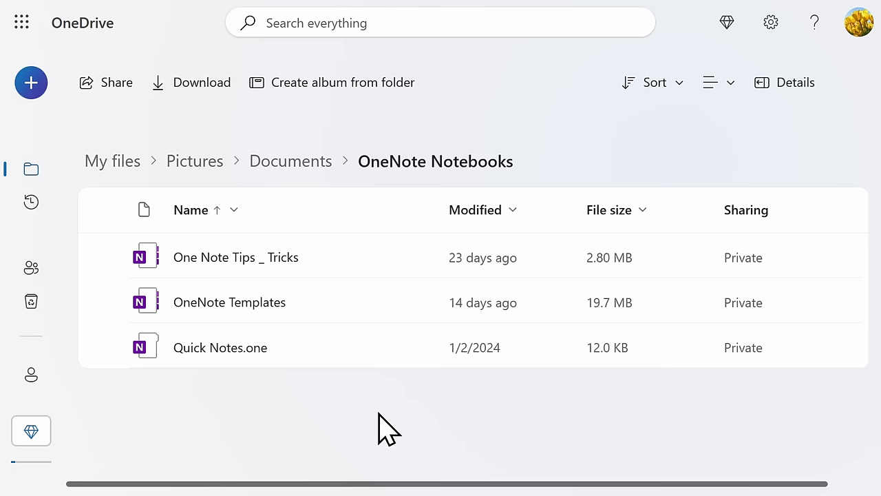
On the OneDrive website, copy the OneNote Templates notebook within the OneNote Notebooks folder and rename the copy Future Template.
{"action": "right_click", "coordinate": [322, 303]}
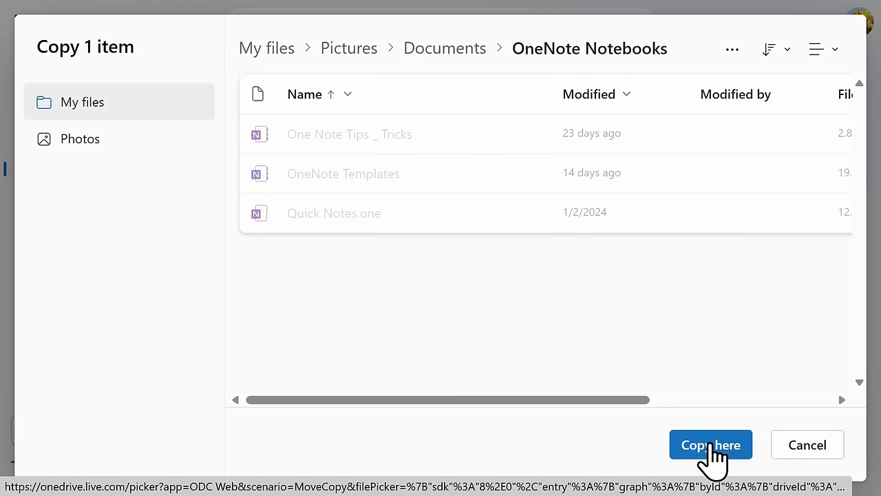
{"action": "left_click", "coordinate": [711, 445]}
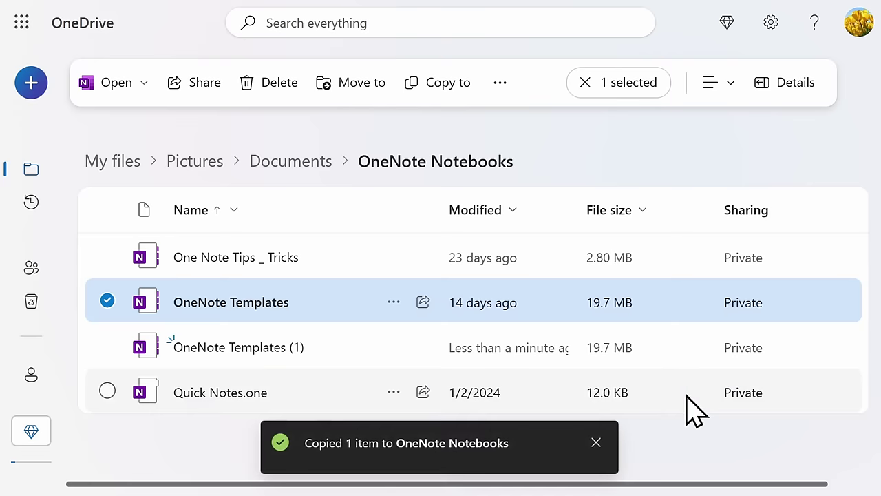
{"action": "right_click", "coordinate": [344, 364]}
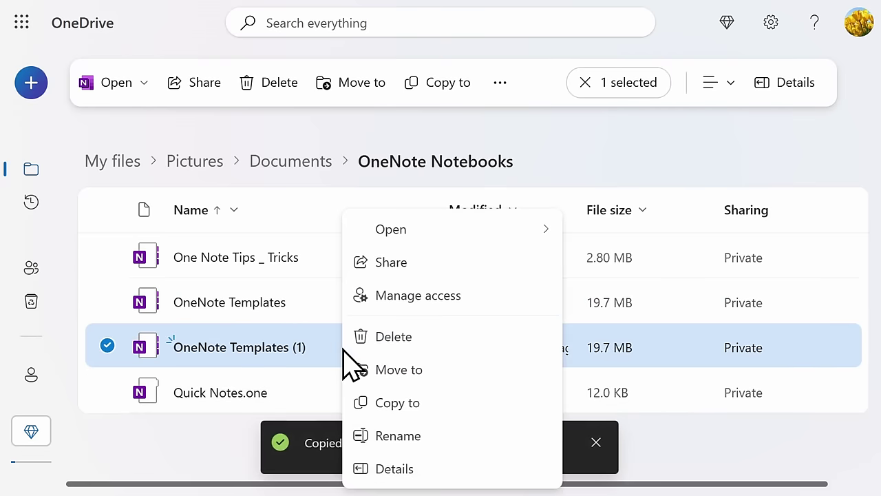
{"action": "left_click", "coordinate": [424, 449]}
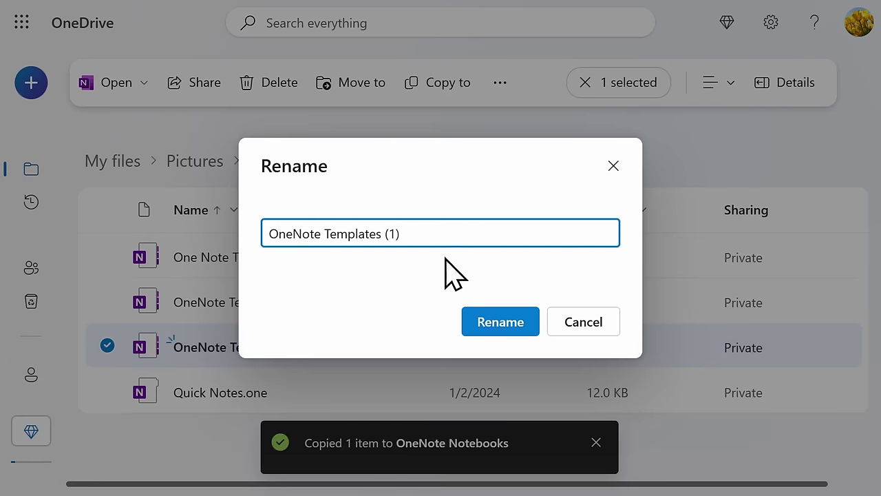
{"action": "left_click_drag", "start_coordinate": [441, 232], "coordinate": [252, 235]}
{"action": "type", "text": "Future Template"}
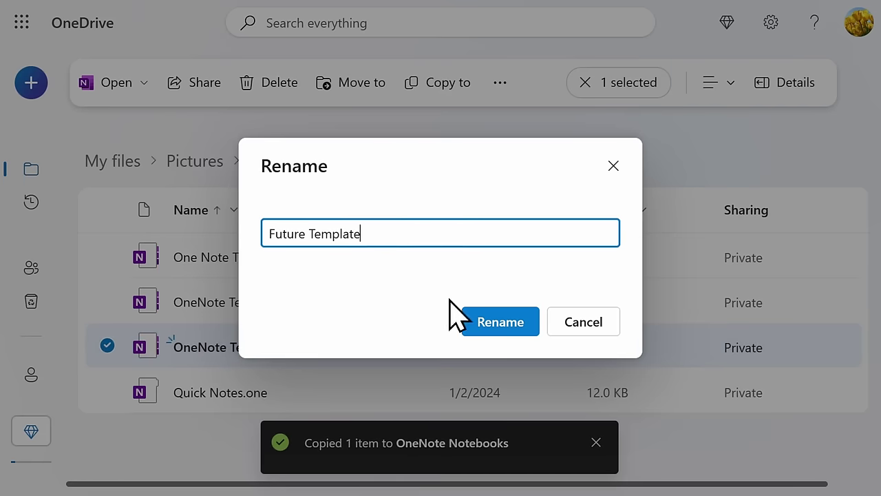